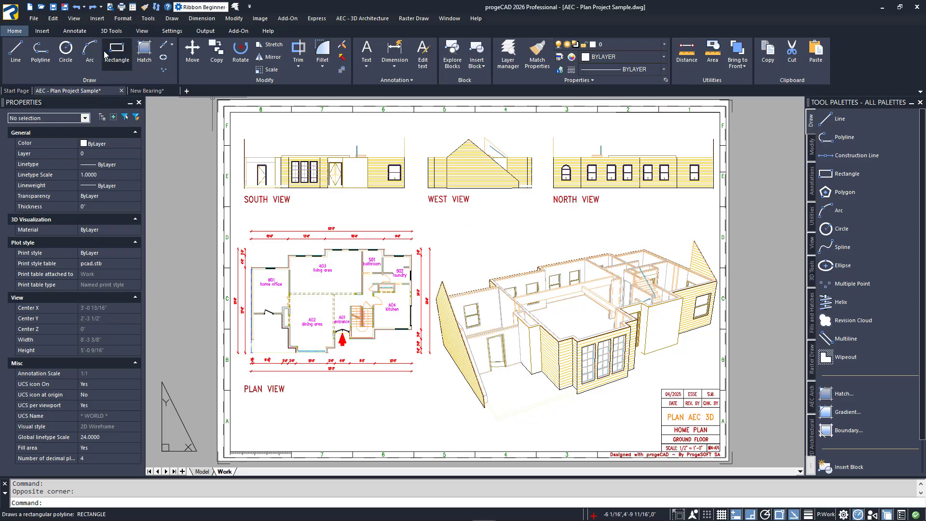
Step: Show the Annotate ribbon tab with its dimension tools
click(82, 34)
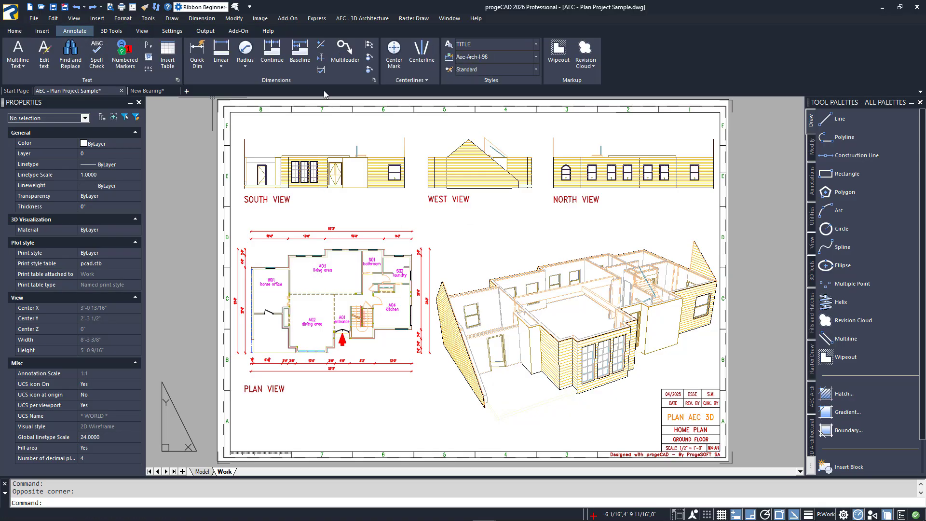
Step: Open the Dimension Styles Manager and preview Aec-Arch-I-48 and -192 before returning to -96
click(376, 81)
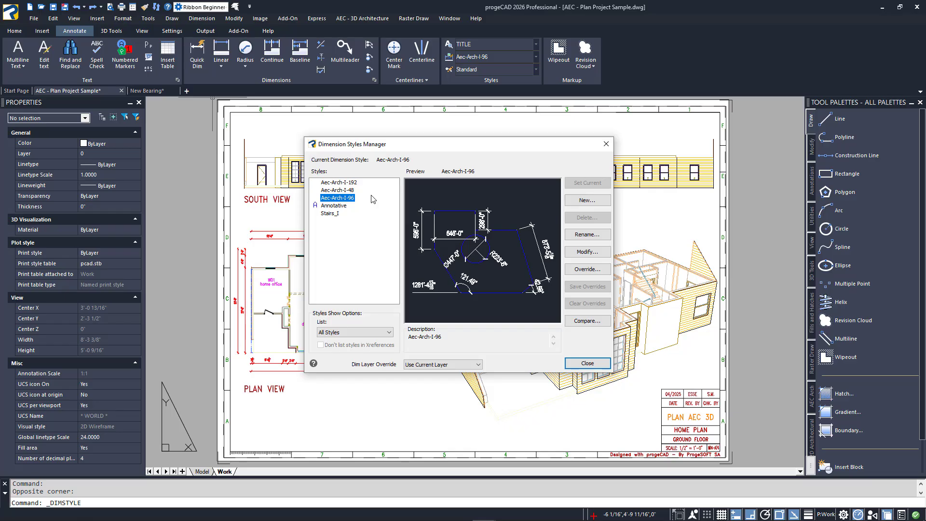
click(353, 190)
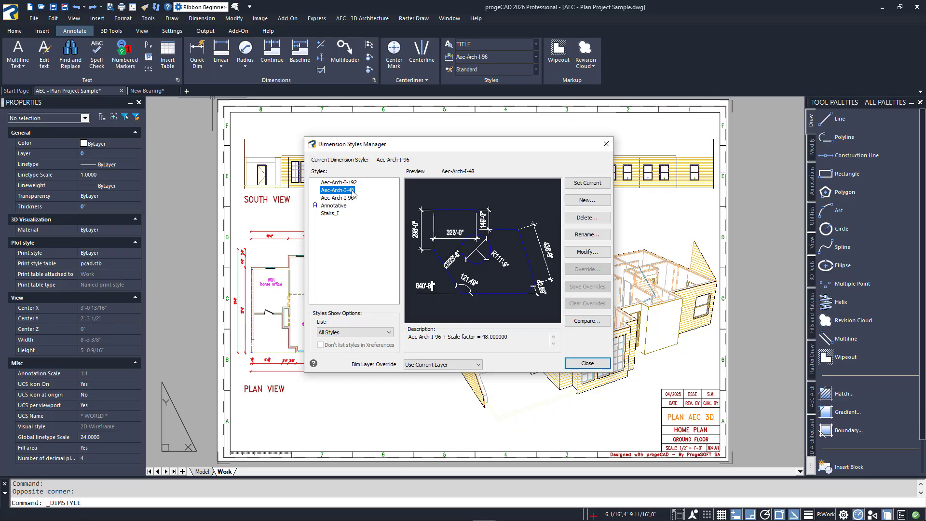
click(355, 183)
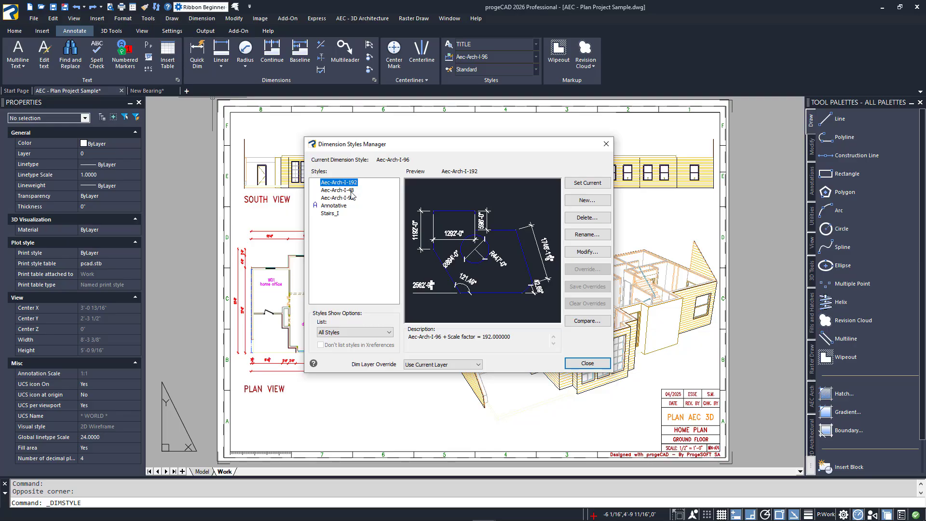
click(352, 190)
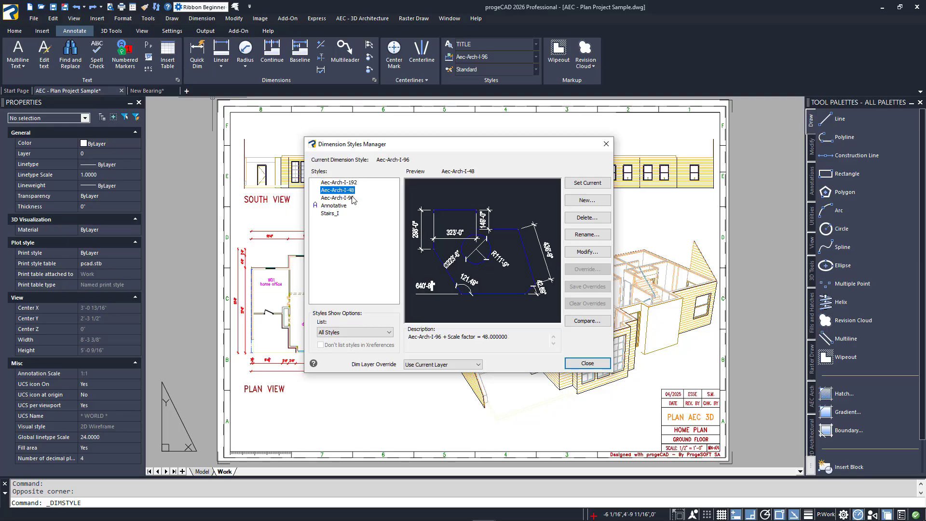
click(353, 198)
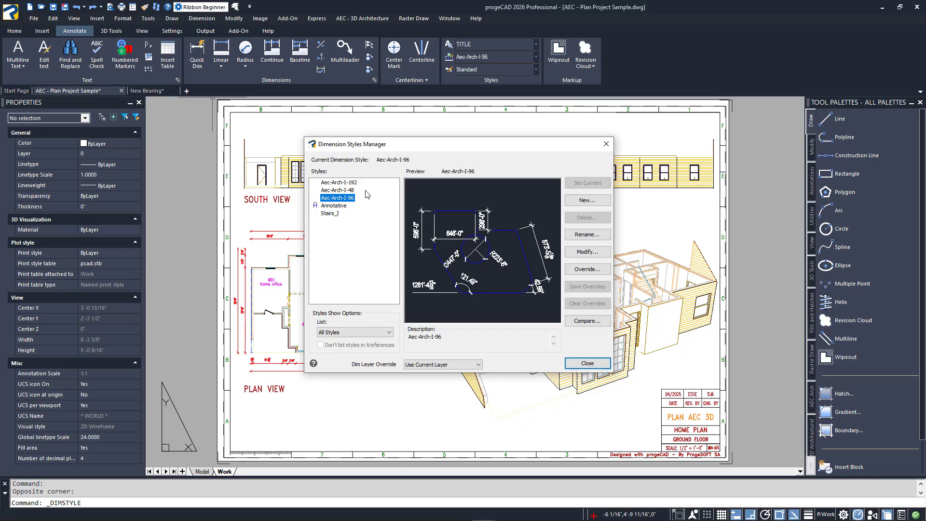
Step: Open Aec-Arch-I-96's settings and review the Fit and Lines tabs, toggling extension line suppression
click(351, 183)
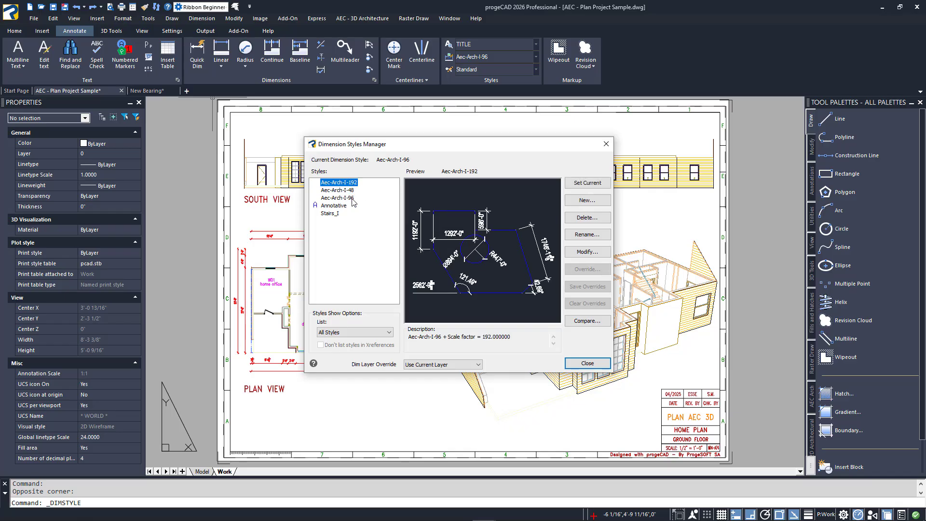
click(354, 198)
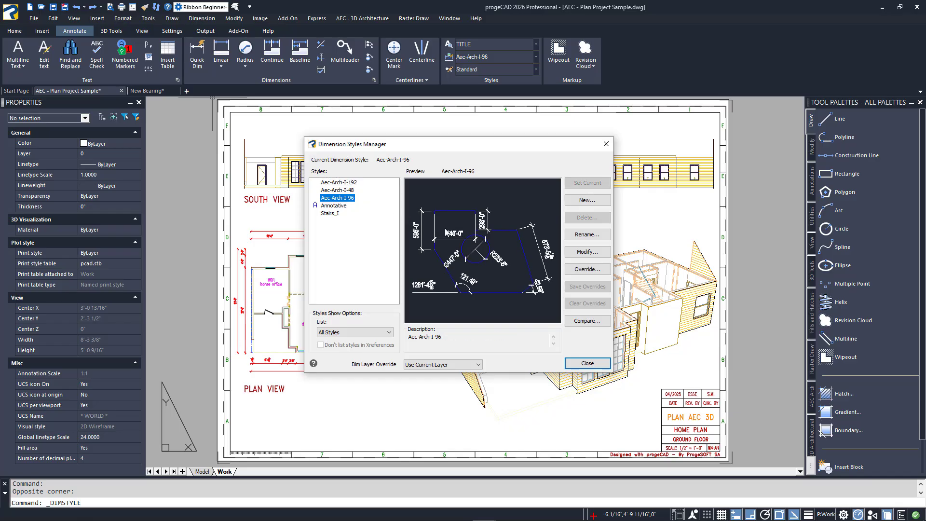
click(597, 253)
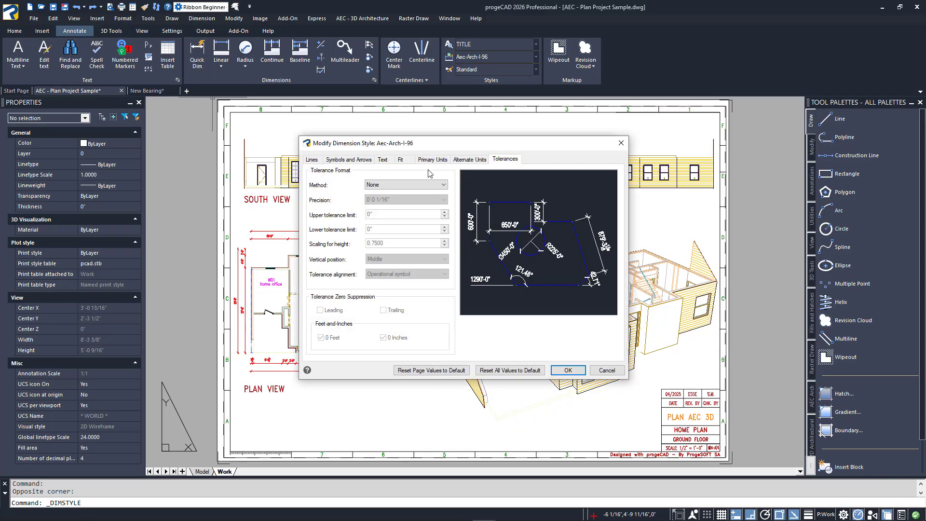
click(408, 163)
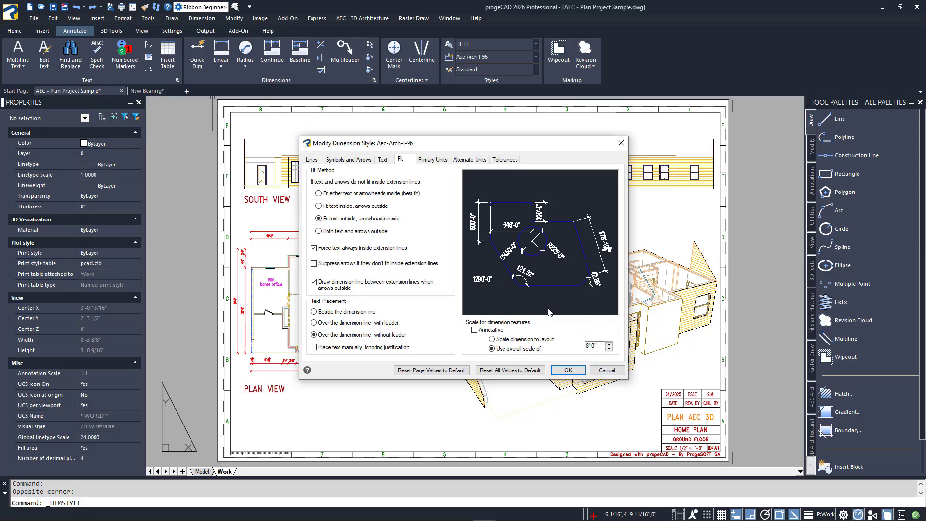
click(311, 159)
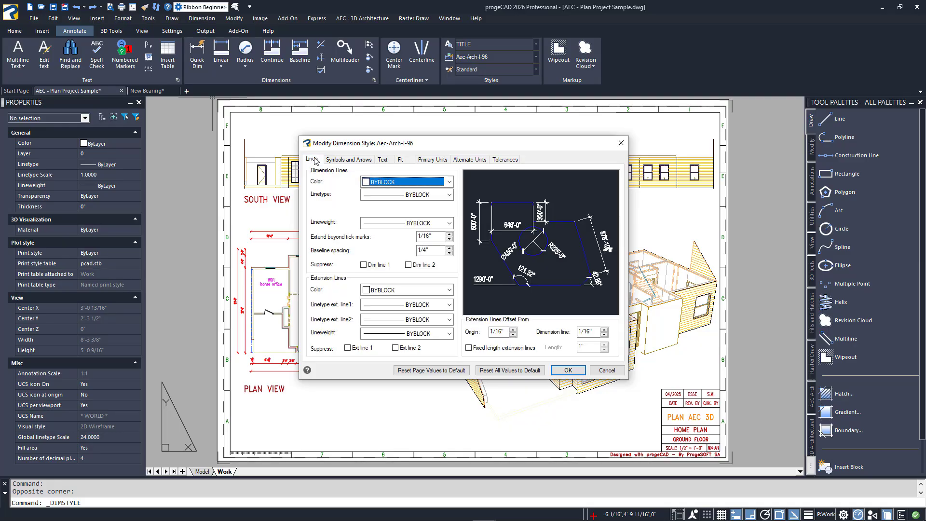
click(347, 347)
click(395, 348)
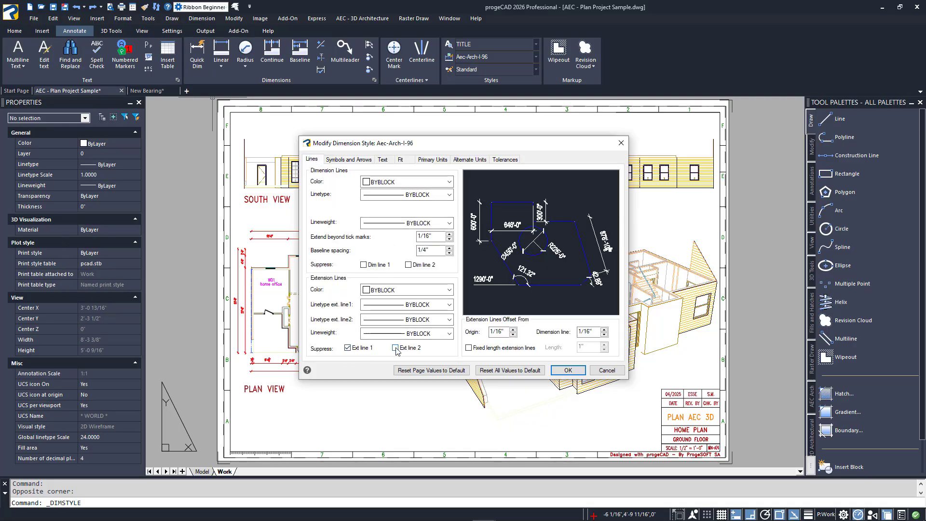
Step: Browse the Symbols and Arrows, Text, Fit and Primary Units tabs without changing anything
click(348, 159)
click(384, 204)
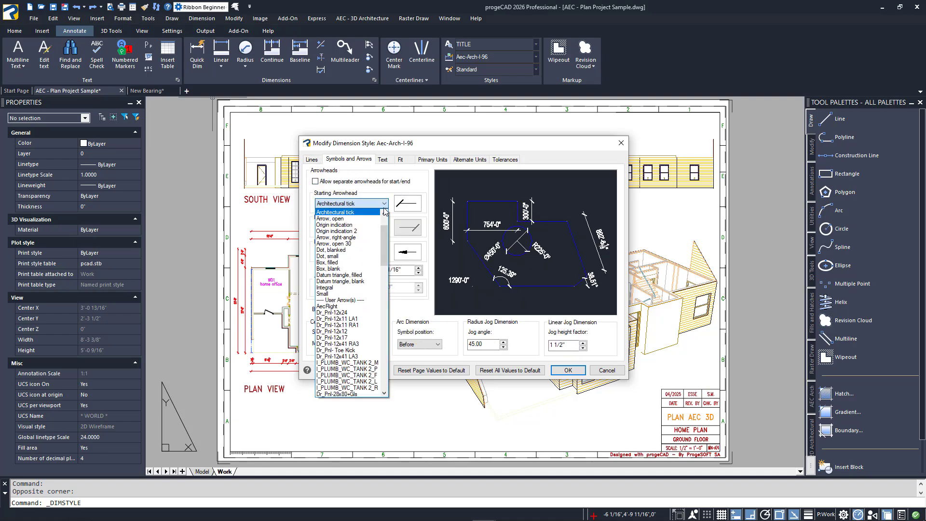
click(419, 191)
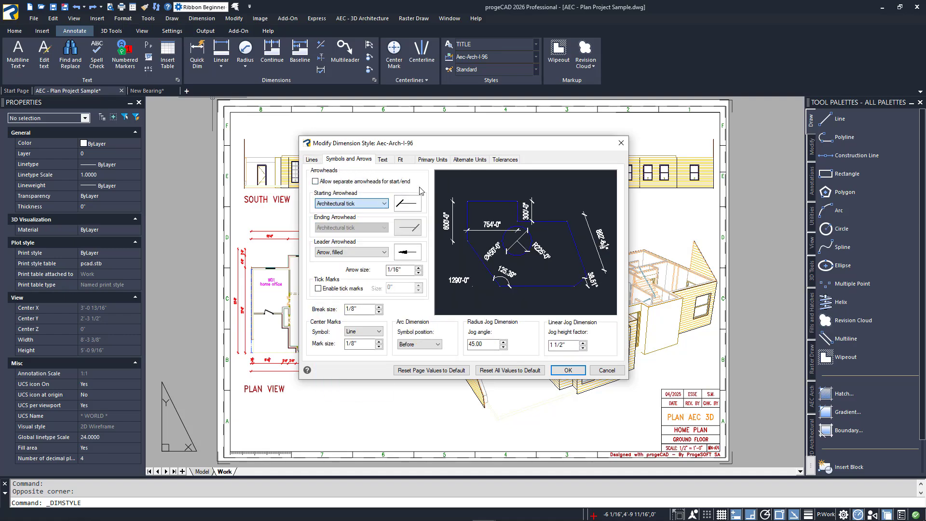
click(383, 160)
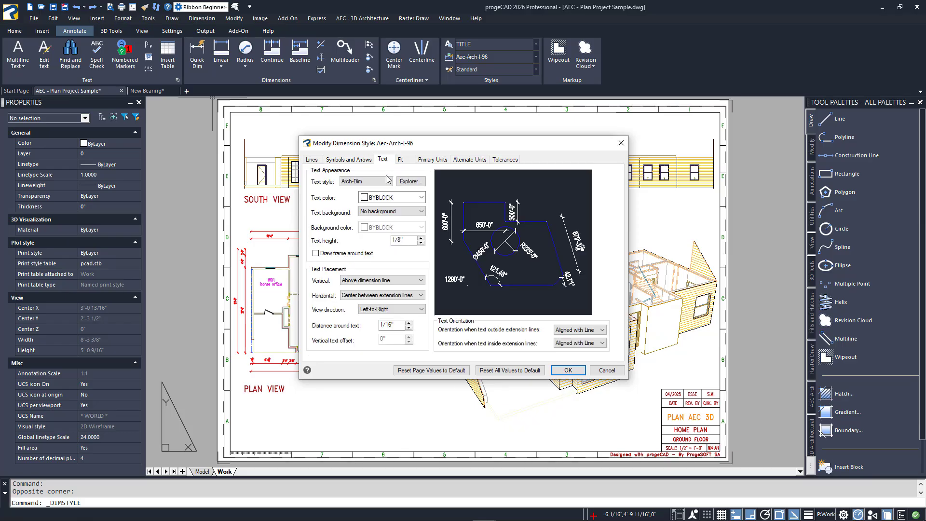
click(387, 181)
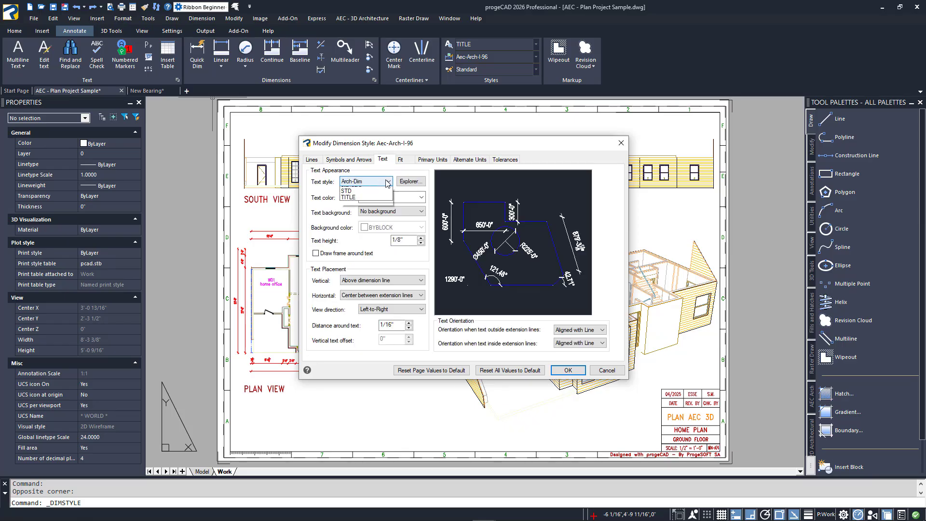
click(431, 184)
click(401, 160)
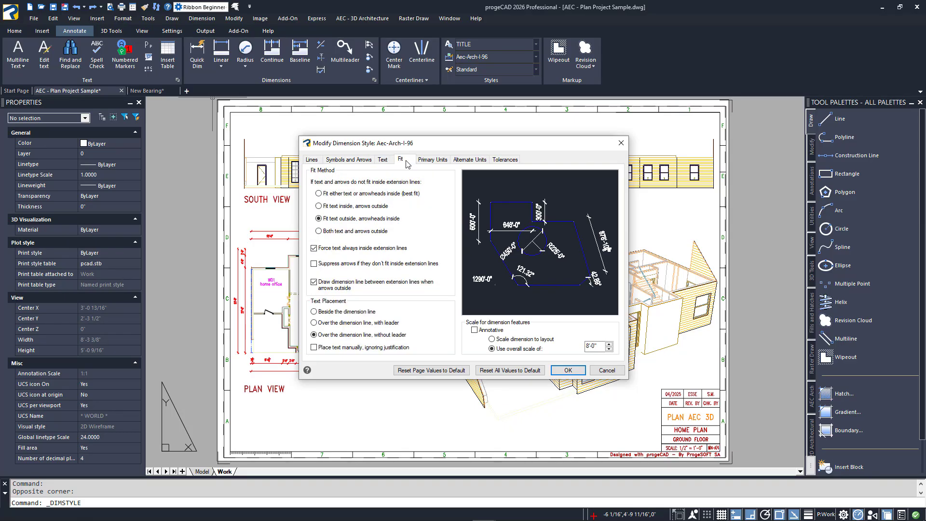
click(433, 160)
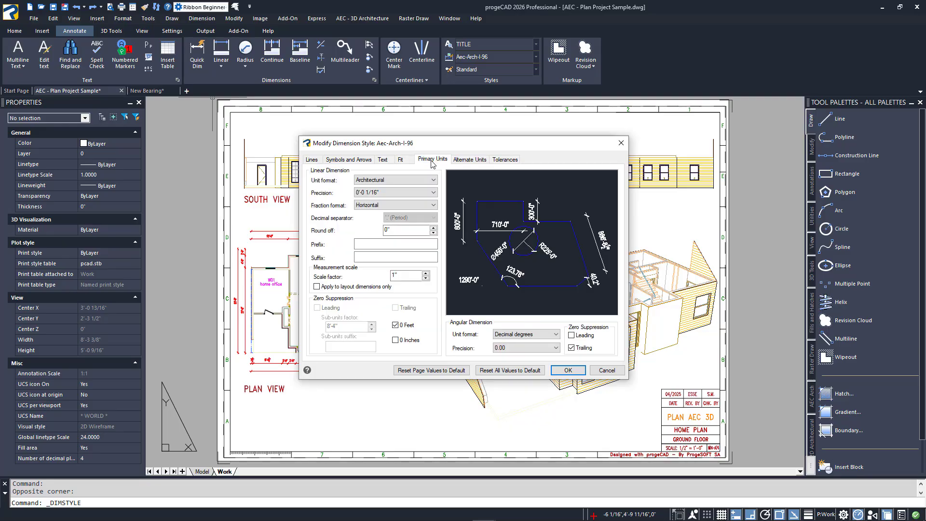
click(426, 180)
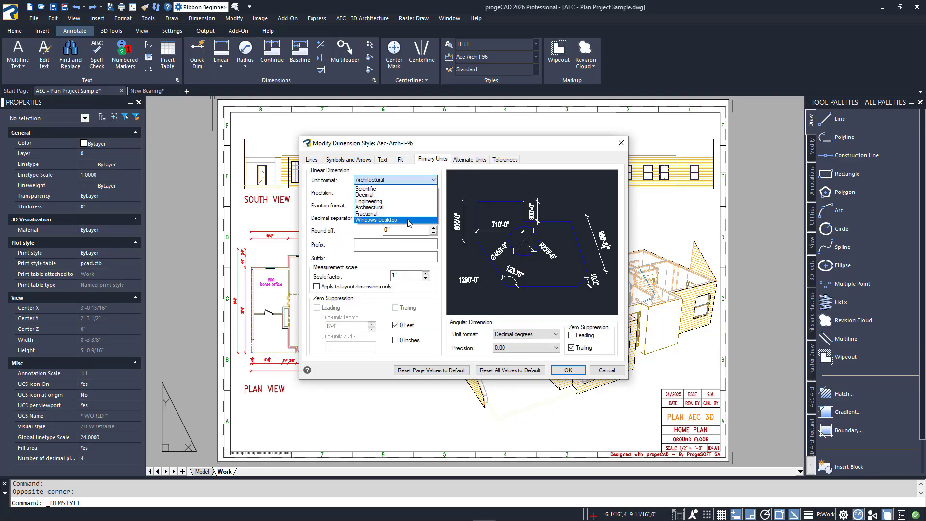
click(441, 179)
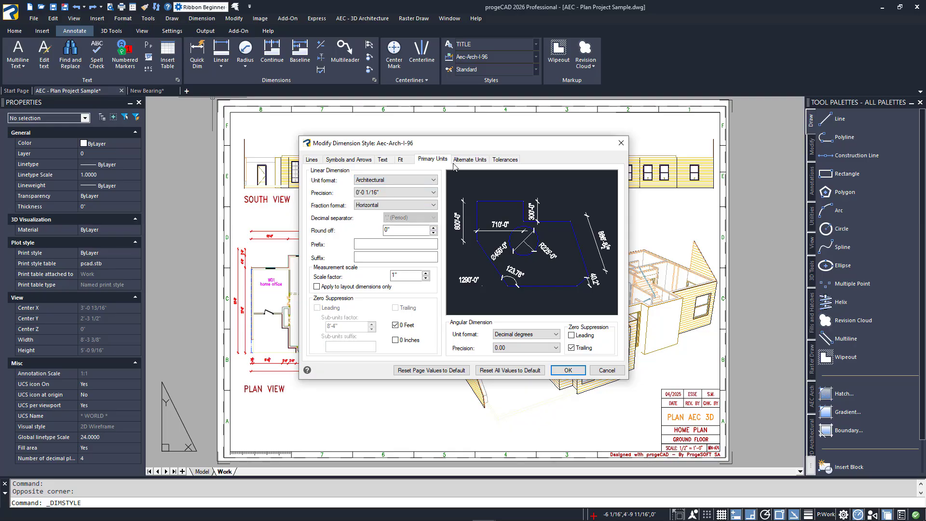
Step: Try alternate units and Limits tolerance, then cancel to discard the style changes
click(462, 162)
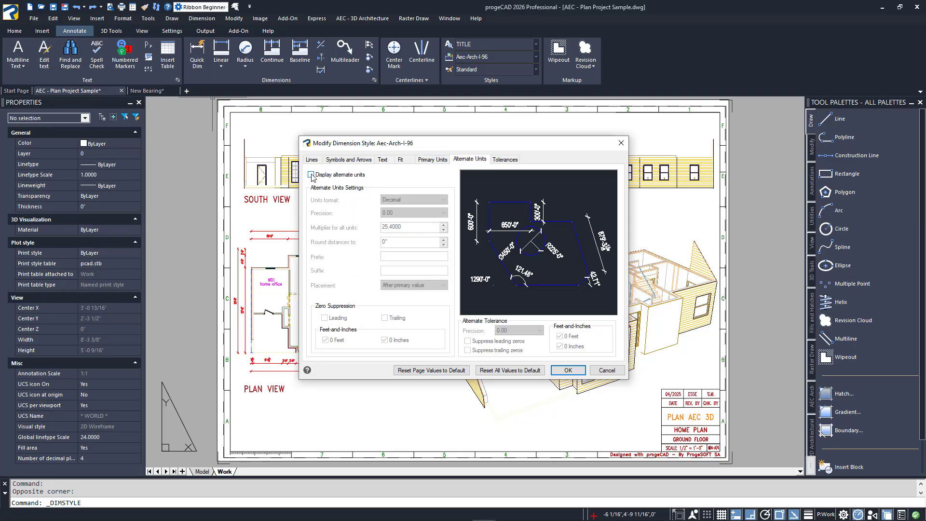
click(311, 174)
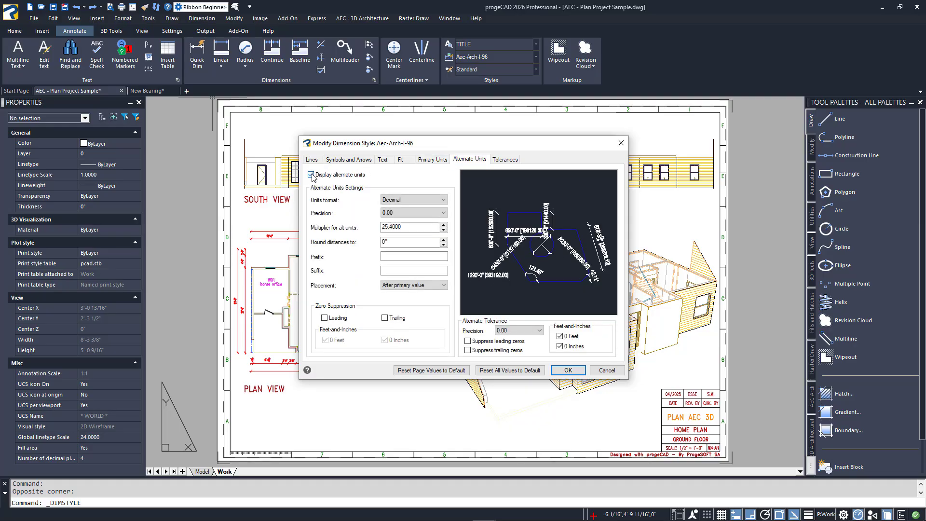
click(504, 159)
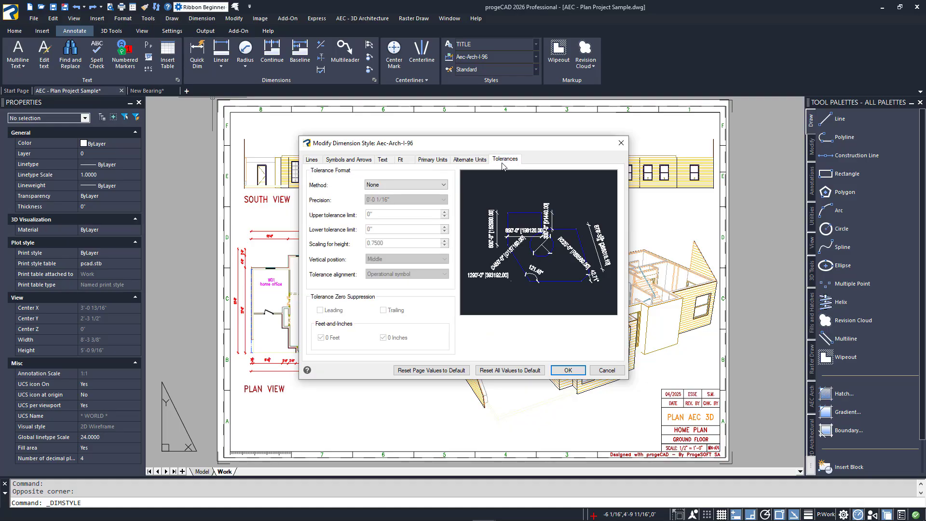
click(443, 185)
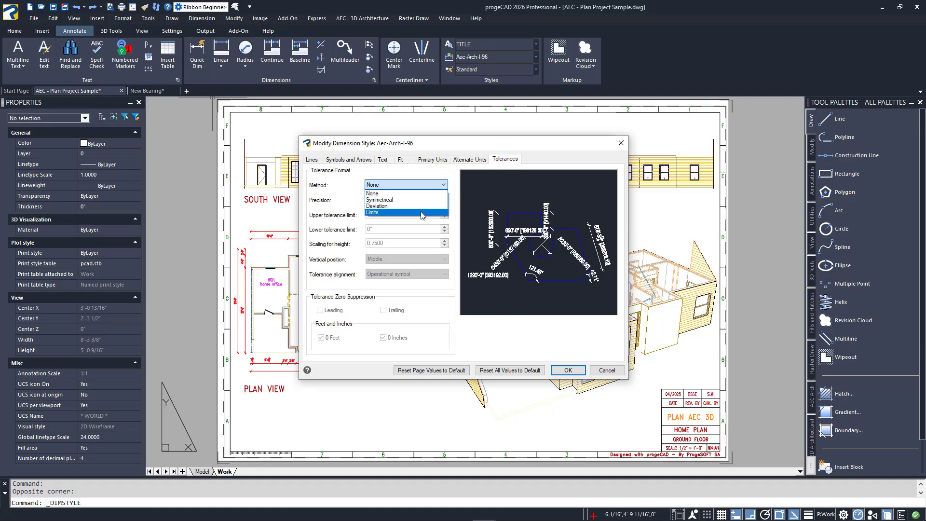
click(423, 215)
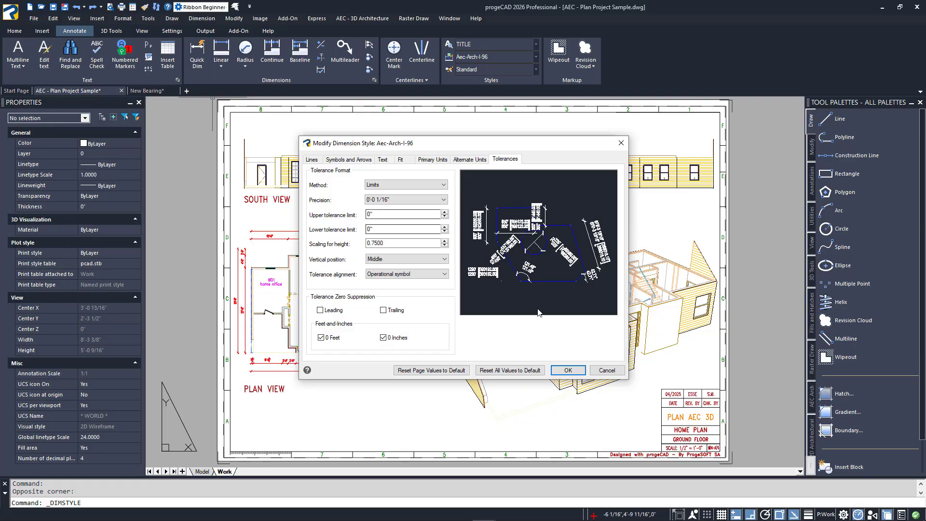
click(604, 371)
Step: Close the style manager, switch to New Bearing and make 2 Places the current dimension style
click(602, 365)
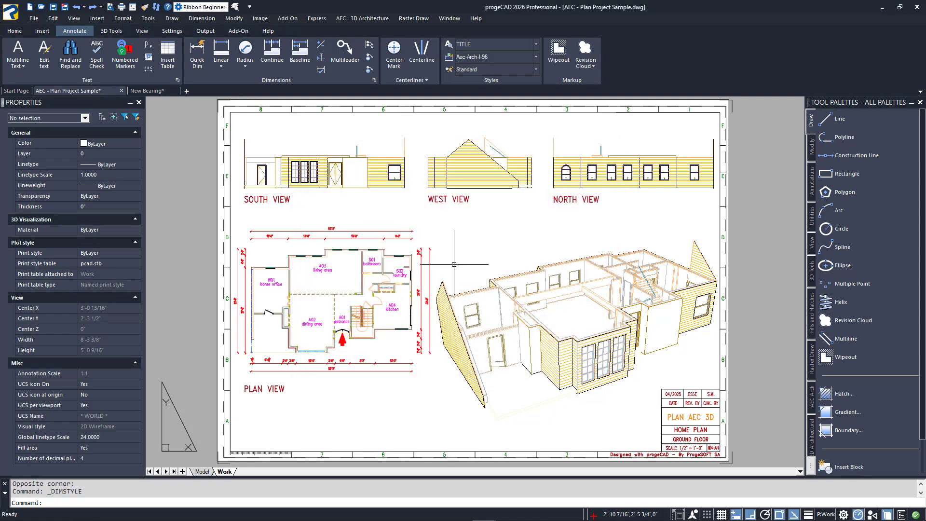
click(160, 92)
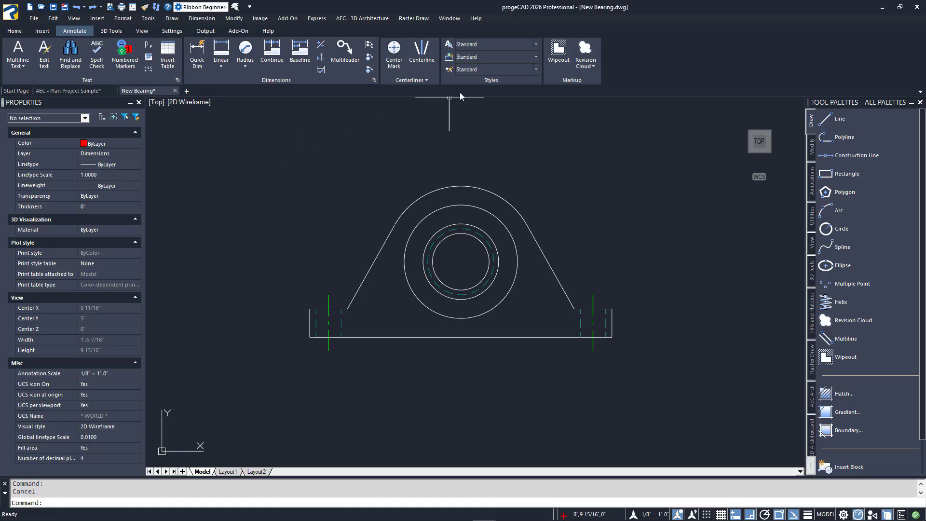
click(536, 57)
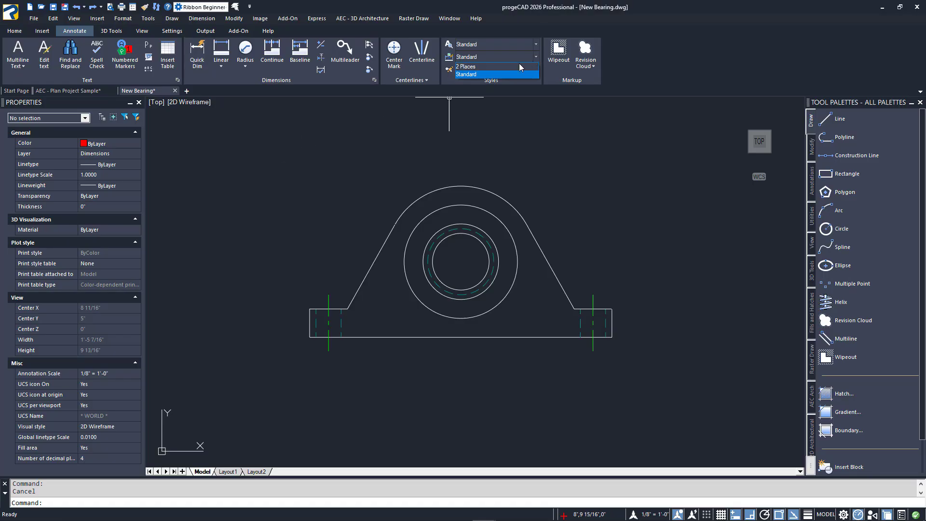
click(514, 67)
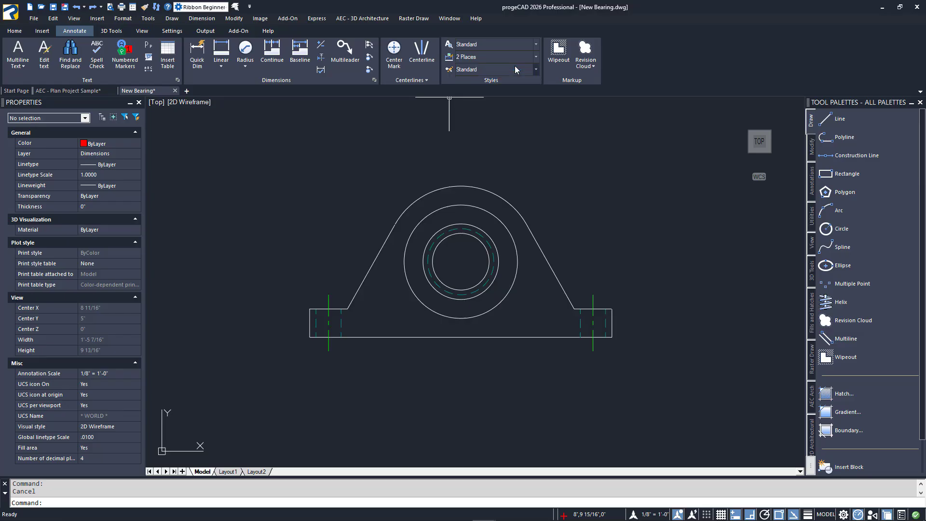
click(226, 54)
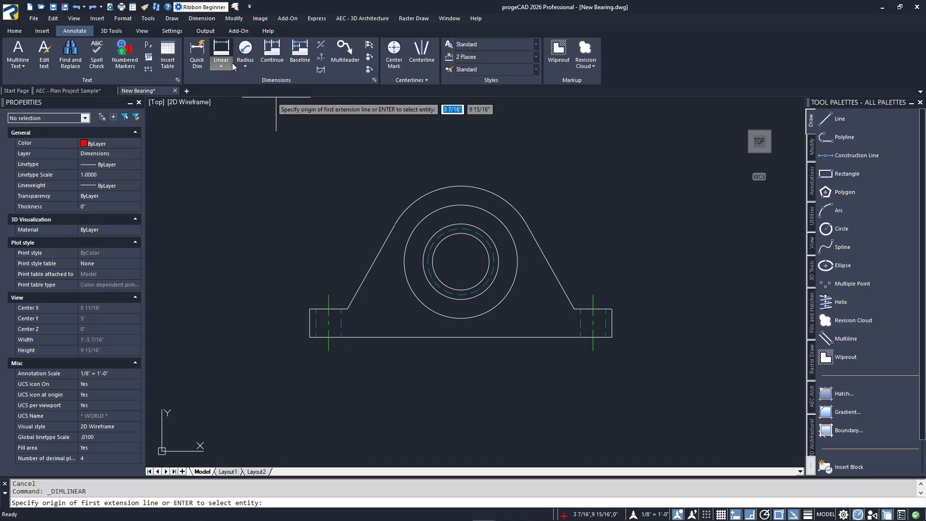
click(309, 336)
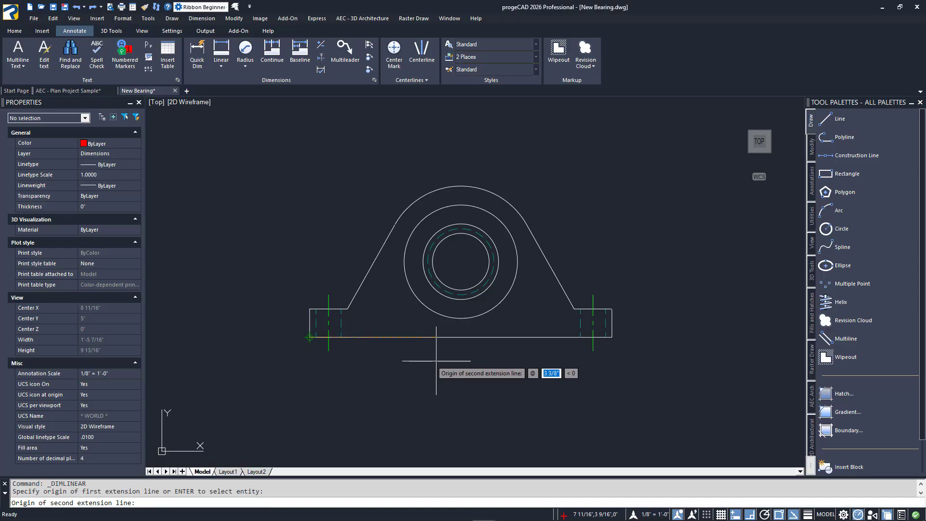
click(611, 337)
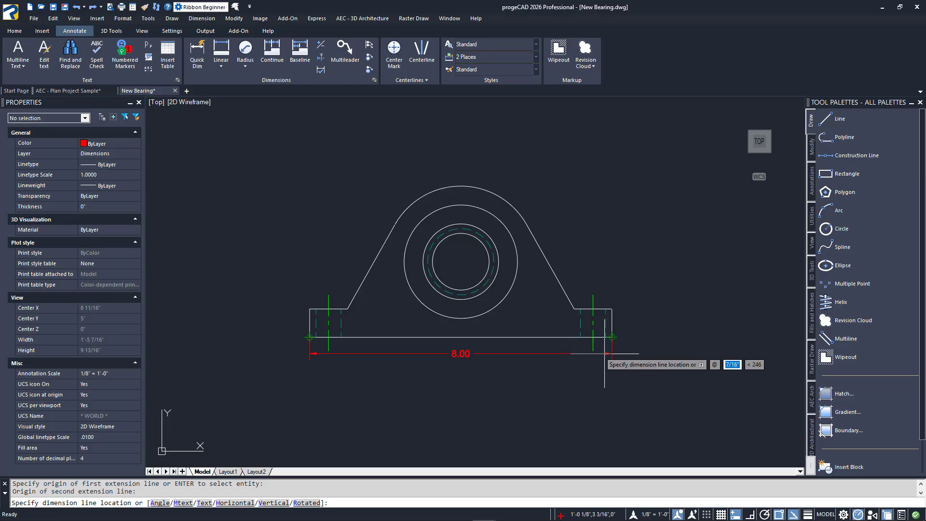
click(605, 368)
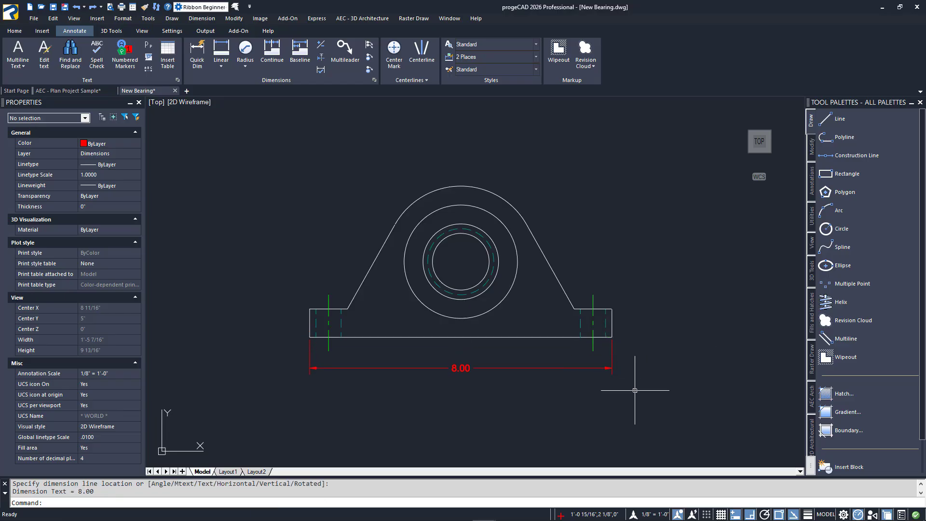
key(Delete)
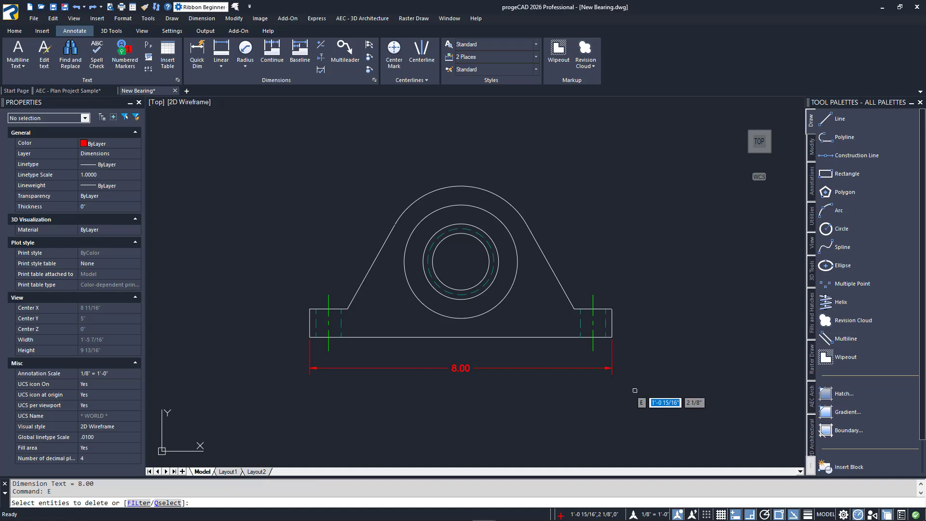
click(613, 376)
key(Return)
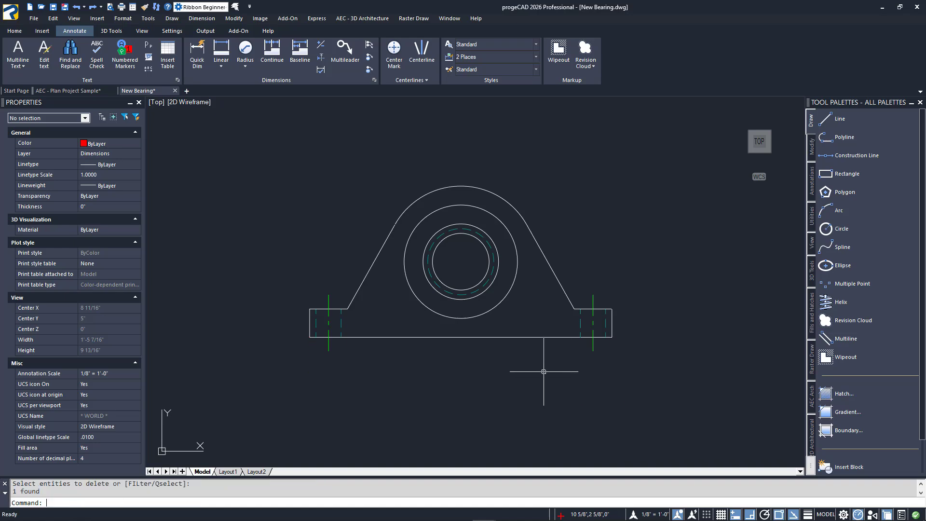
Step: Dimension the base's bottom edge with an 8.00 linear dimension placed below it
click(224, 49)
key(Return)
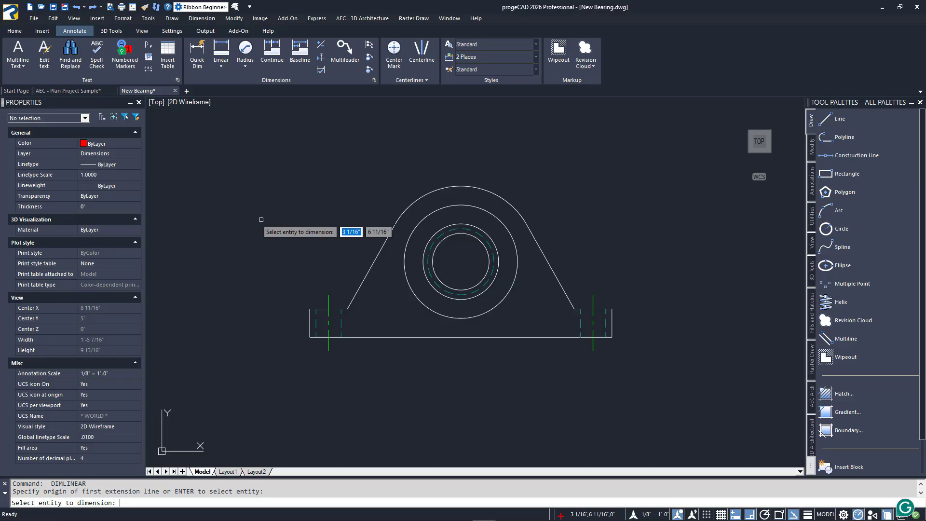
click(401, 337)
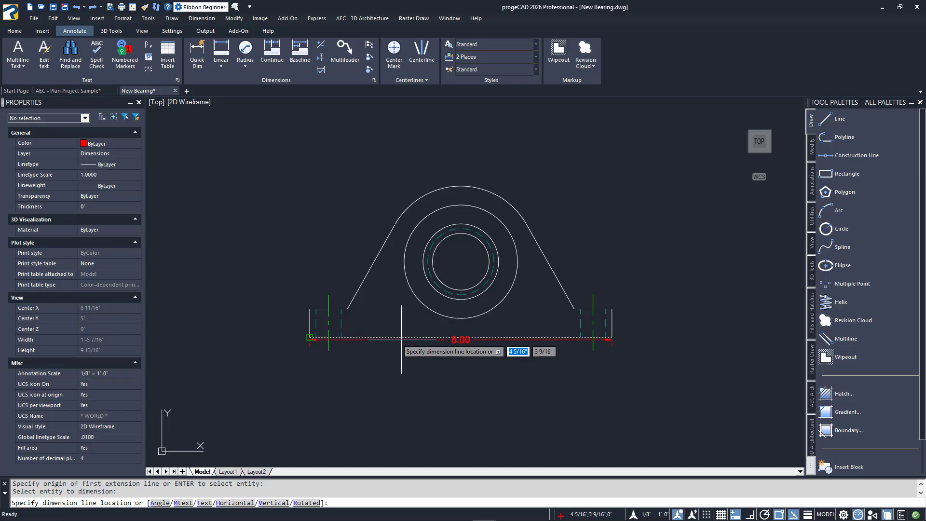
click(398, 367)
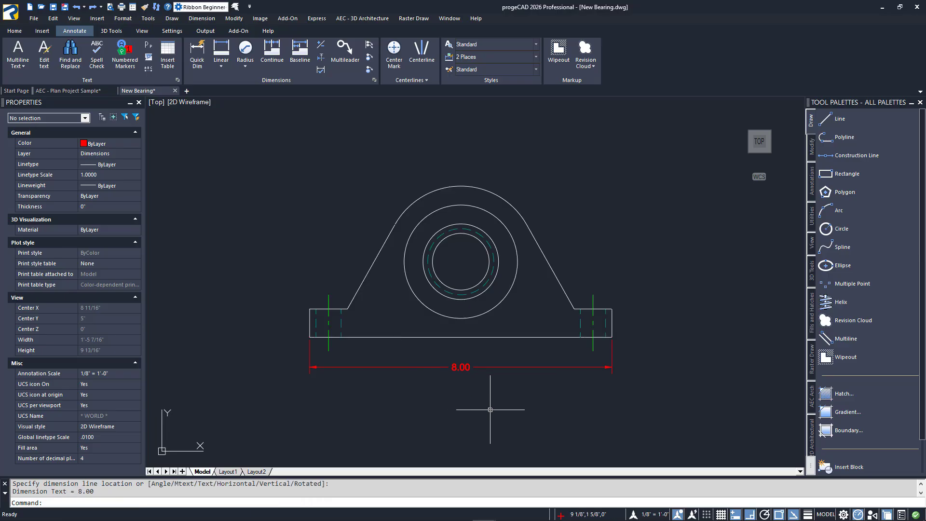
click(228, 67)
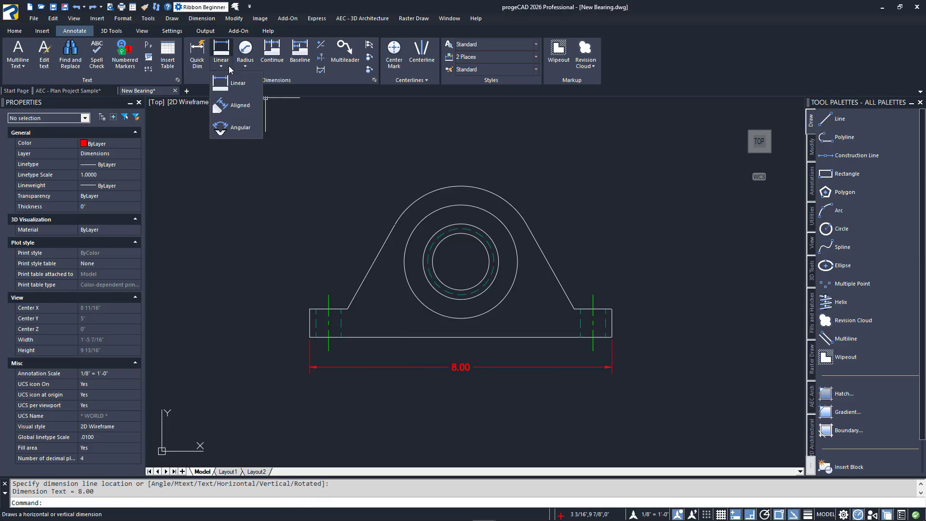
Step: Add a 2.56 aligned dimension along the right slanted side
click(240, 106)
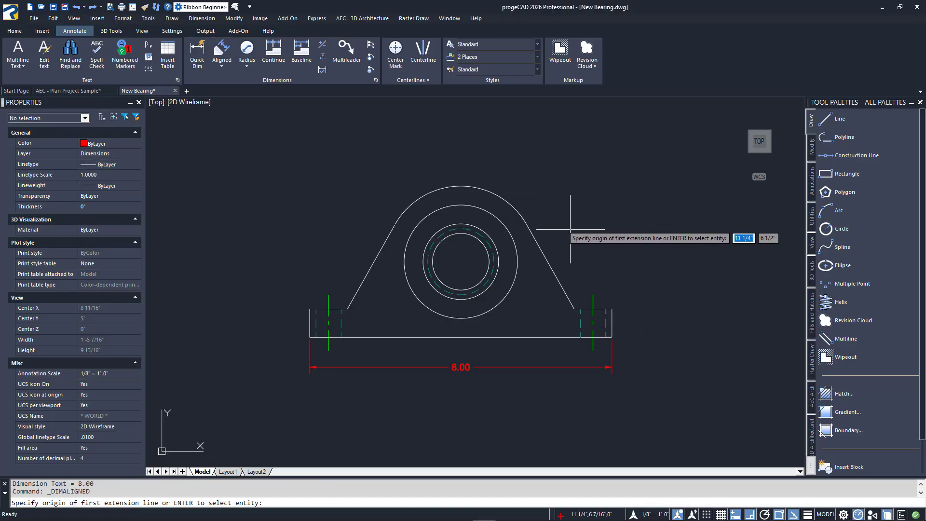
key(Return)
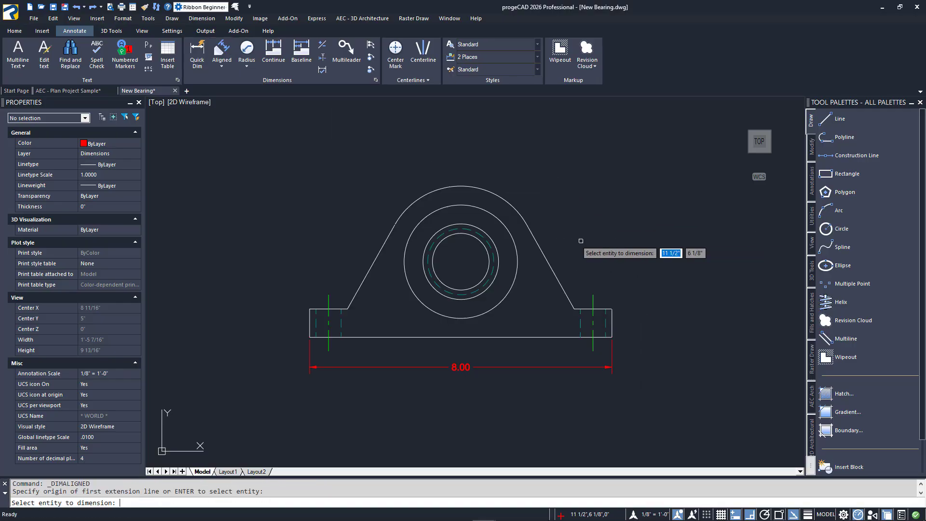
click(552, 266)
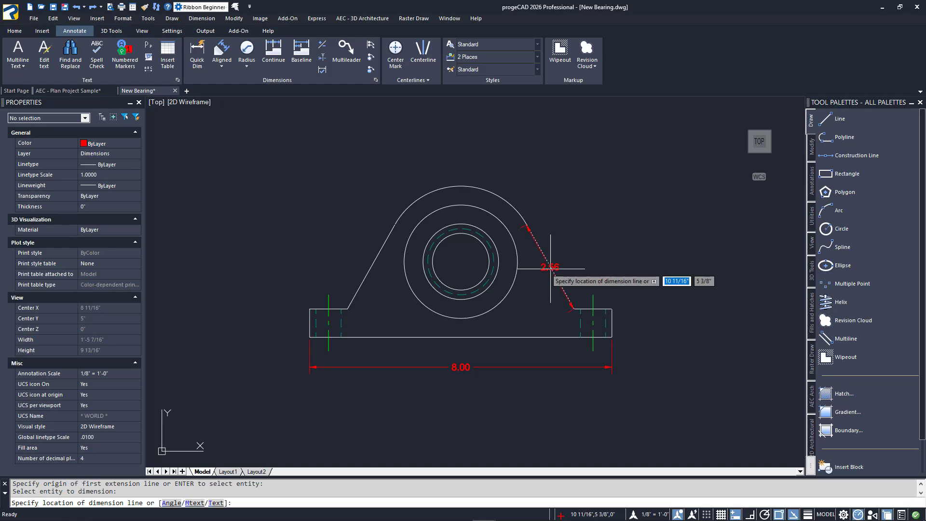
click(579, 260)
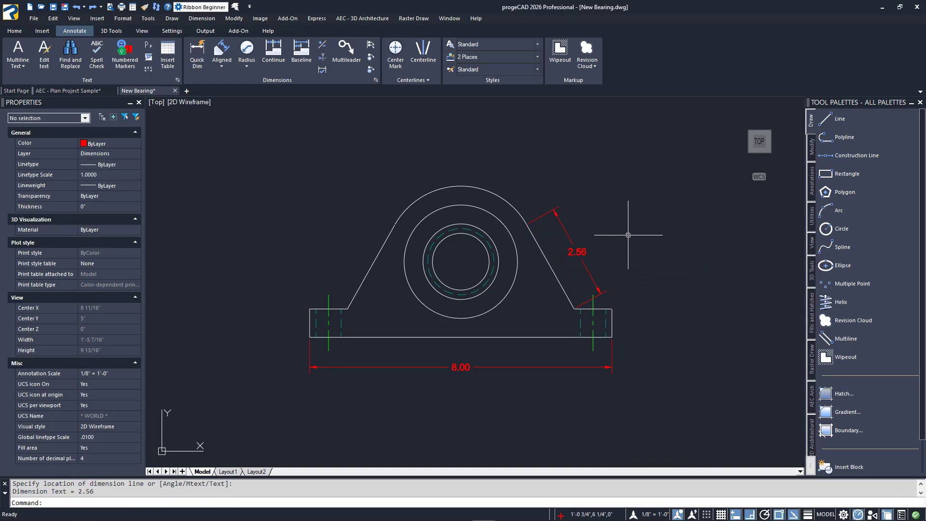
Step: Mark the 61° angle between the base top edge and the left slanted side
click(222, 66)
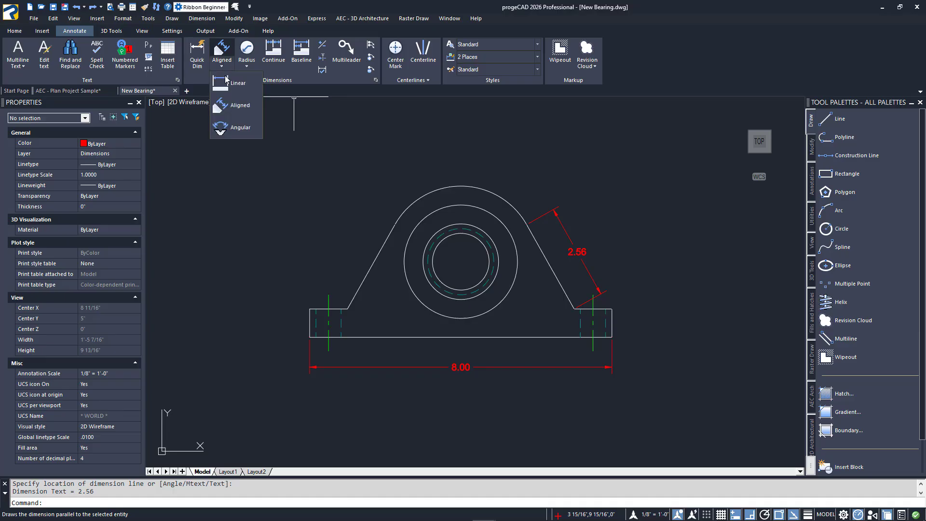
click(239, 127)
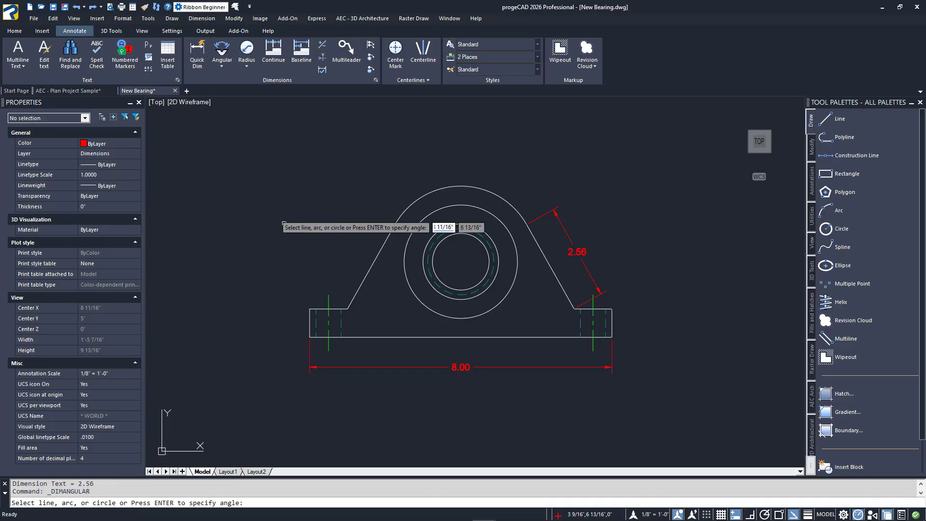
click(333, 306)
click(337, 308)
click(350, 303)
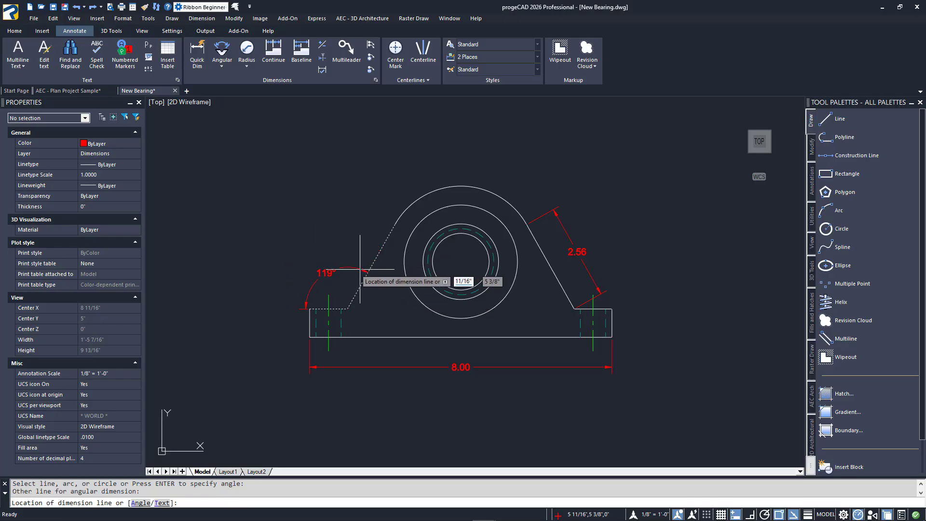
click(388, 290)
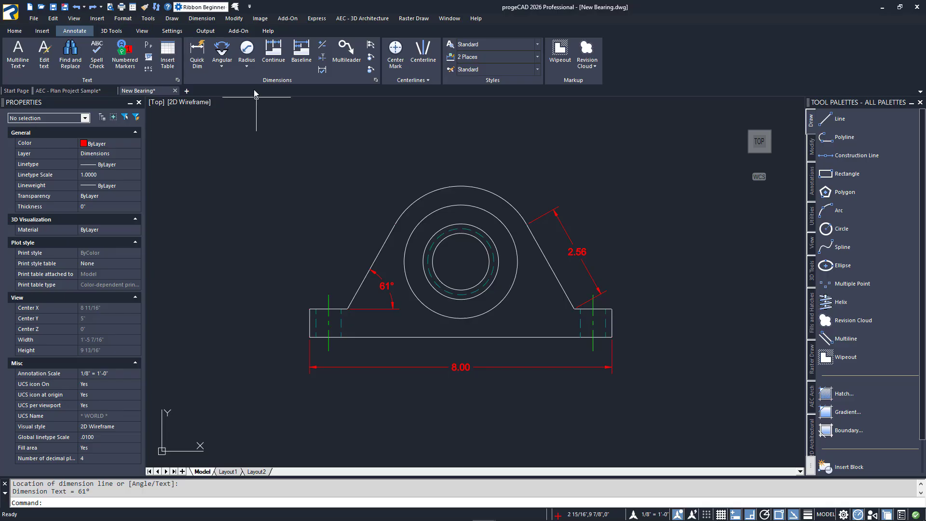
click(247, 68)
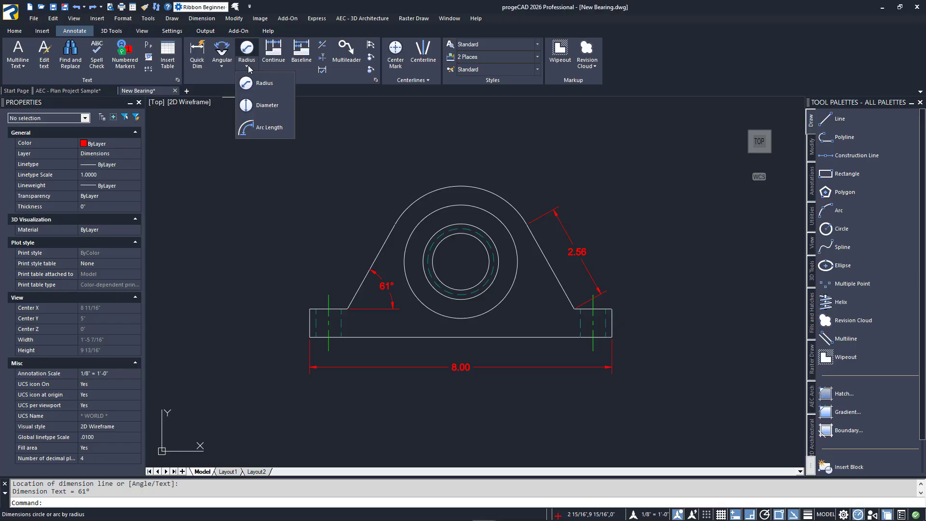
Step: Label the outer housing circle with an R1.50 radius dimension
click(267, 88)
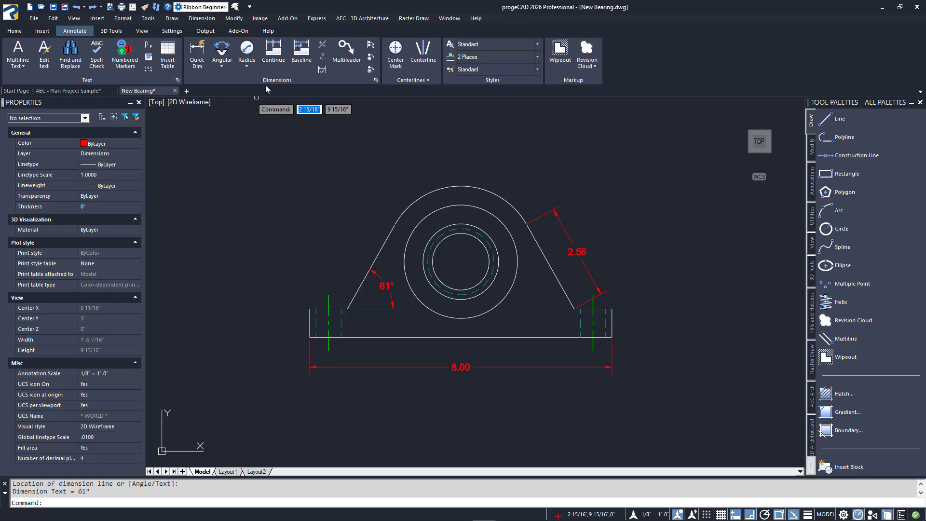
click(507, 297)
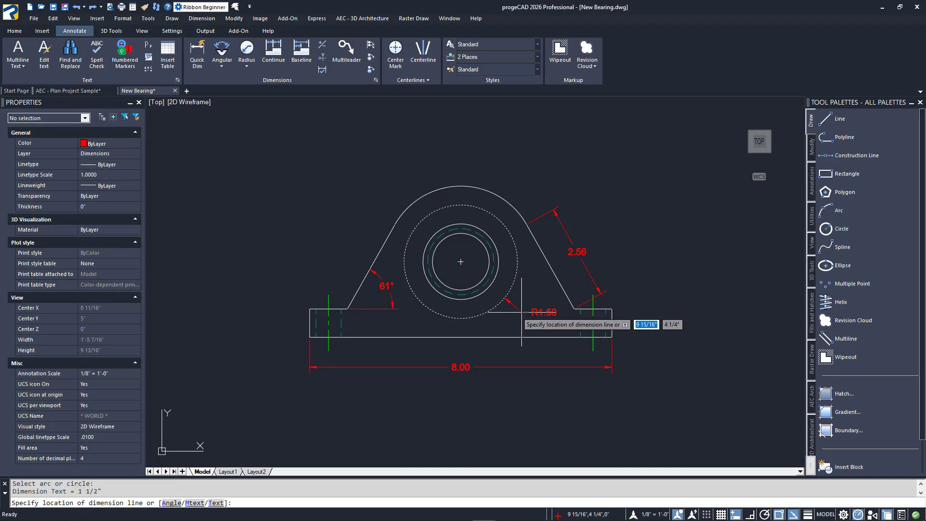
click(530, 314)
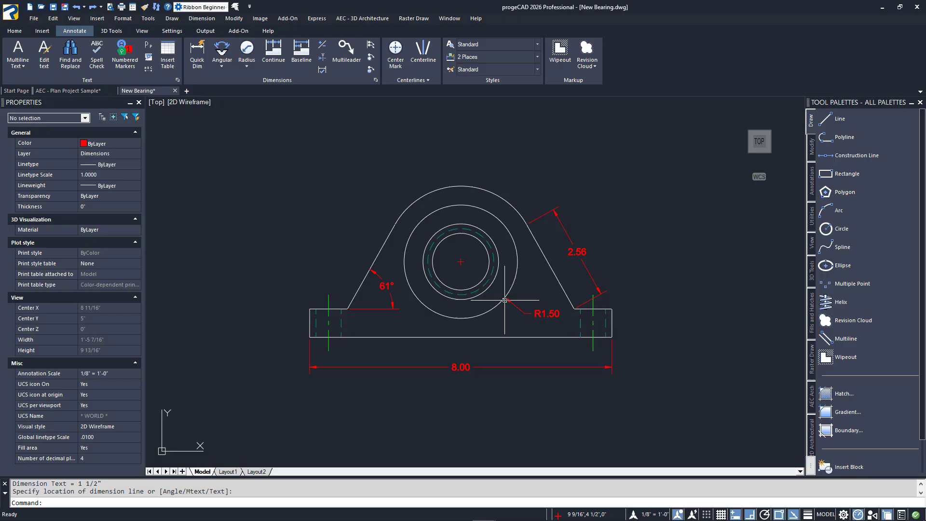
Step: Add a Ø2.00 diameter dimension to the dashed circle, placed left of the housing
click(246, 66)
click(262, 104)
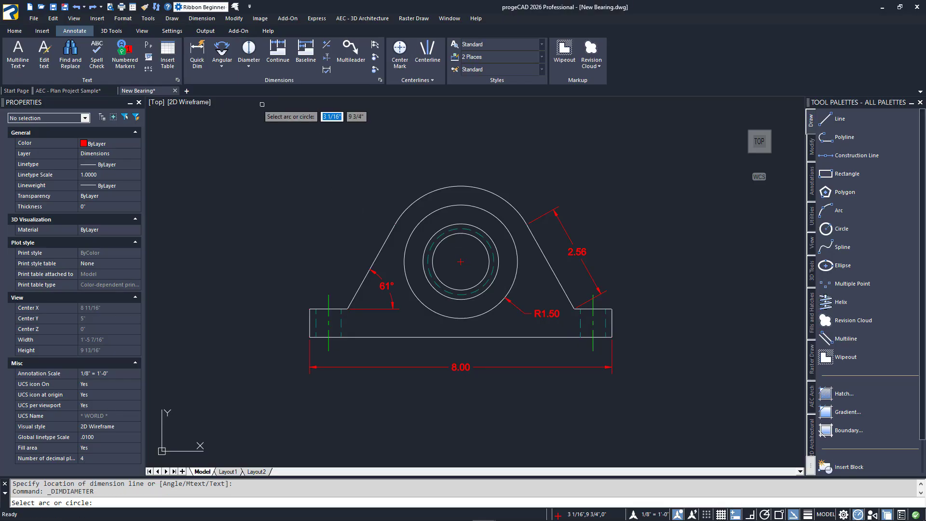
click(428, 242)
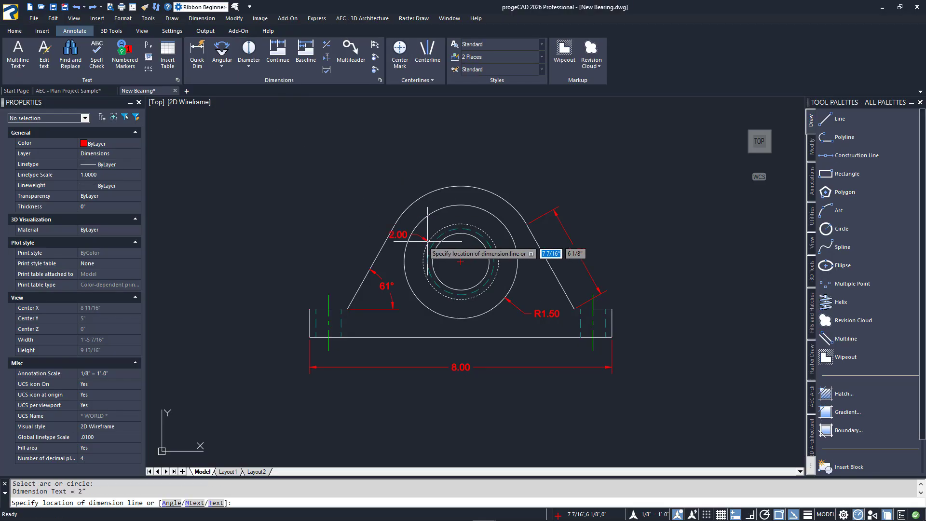
click(350, 225)
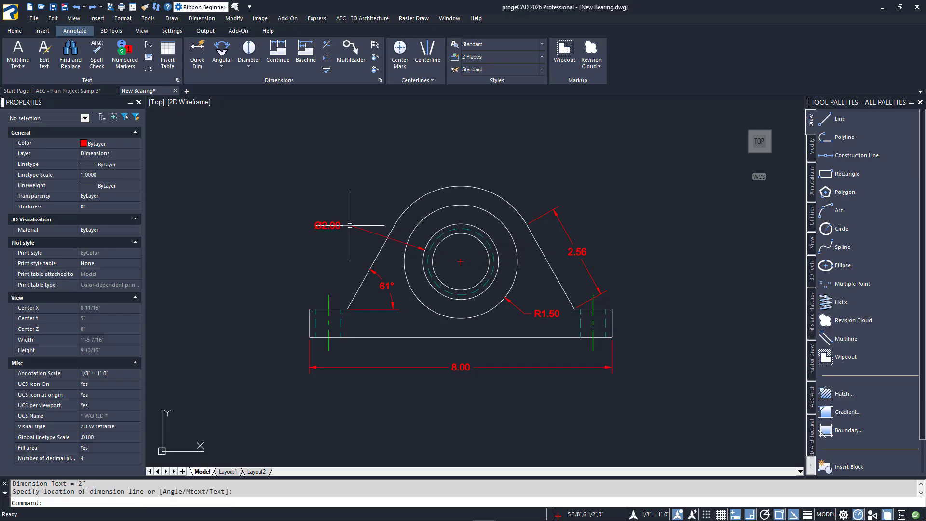
Step: Start an arc length dimension on the housing's top arc
click(249, 66)
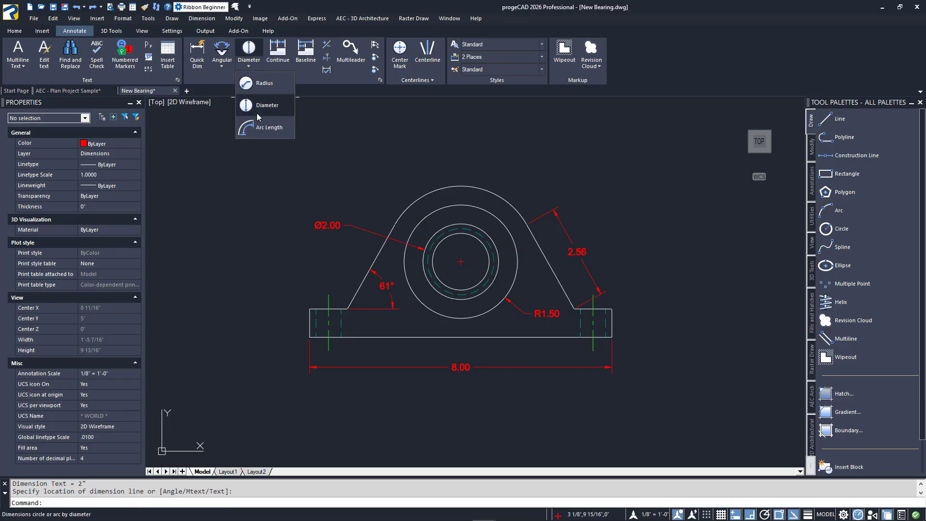
click(263, 127)
click(452, 187)
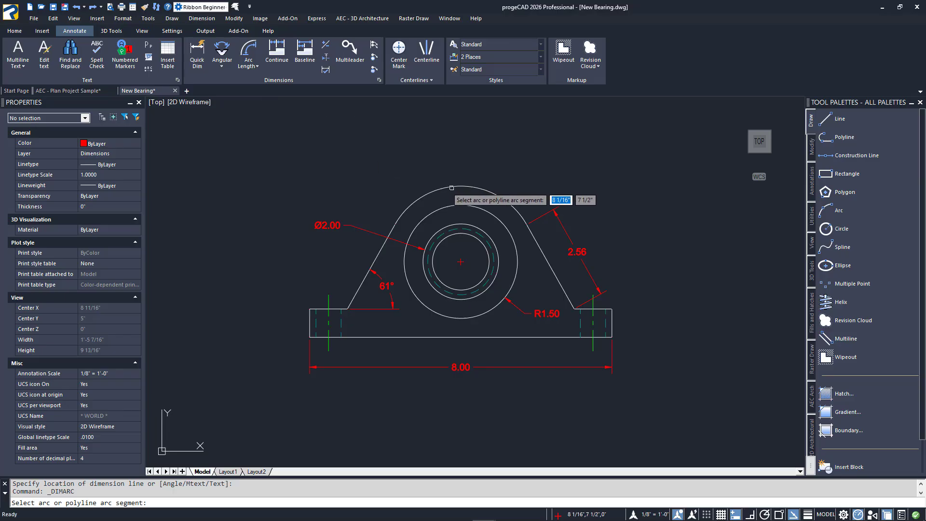
Step: Place the 4.23 arc length above the top arc and delete the 8.00 base dimension
click(551, 208)
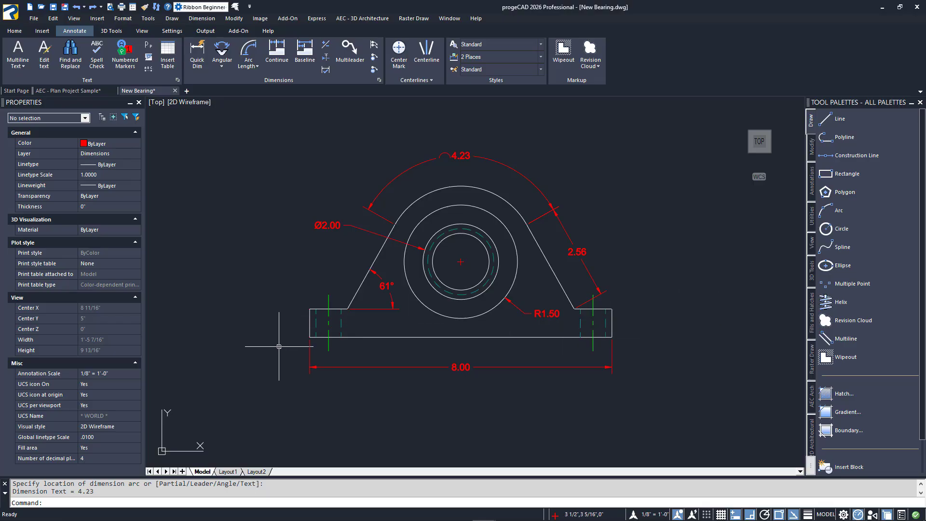
key(Delete)
click(400, 367)
key(Return)
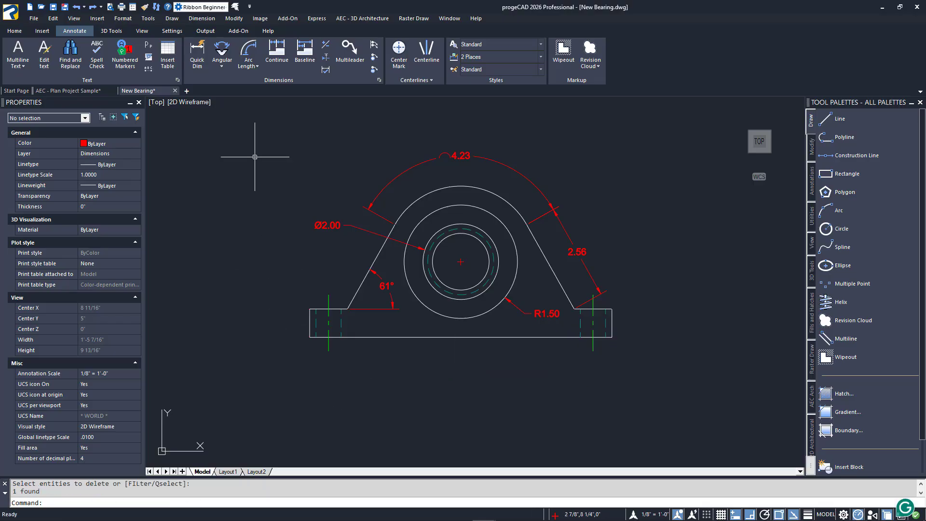
Step: Chain .50, 3.50, 3.50 and .50 dimensions along the base with Dimension Continue
click(222, 65)
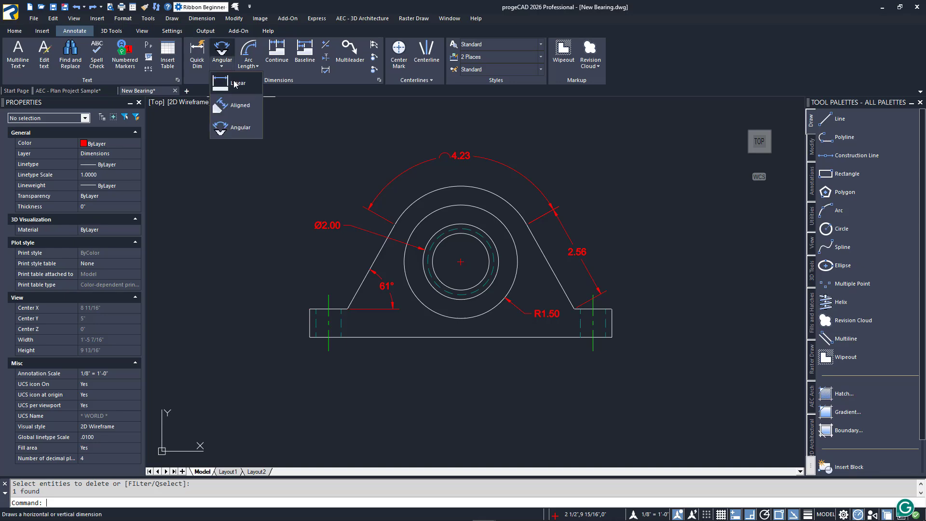
click(234, 83)
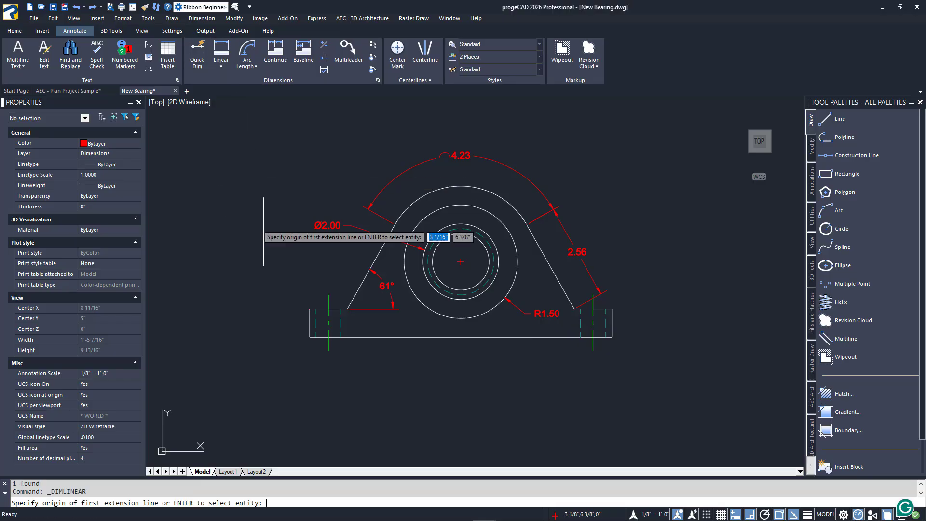
click(309, 337)
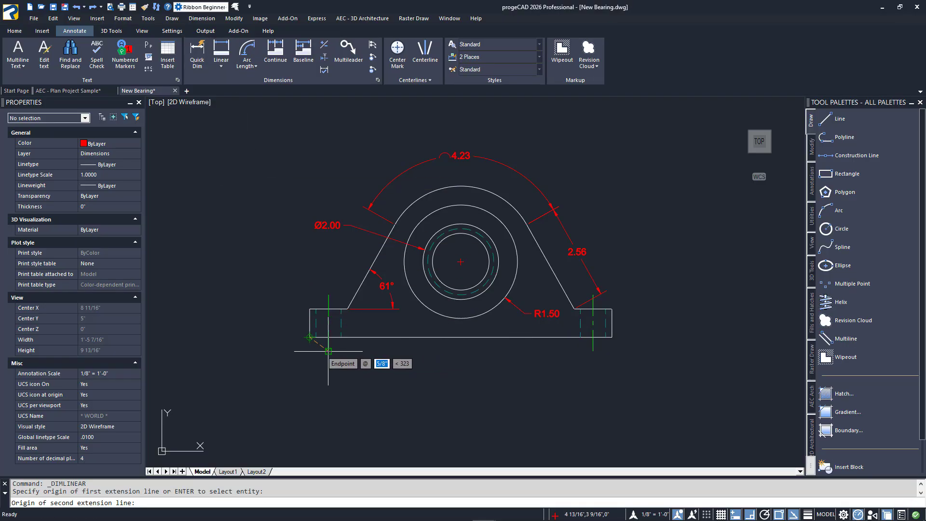
click(328, 351)
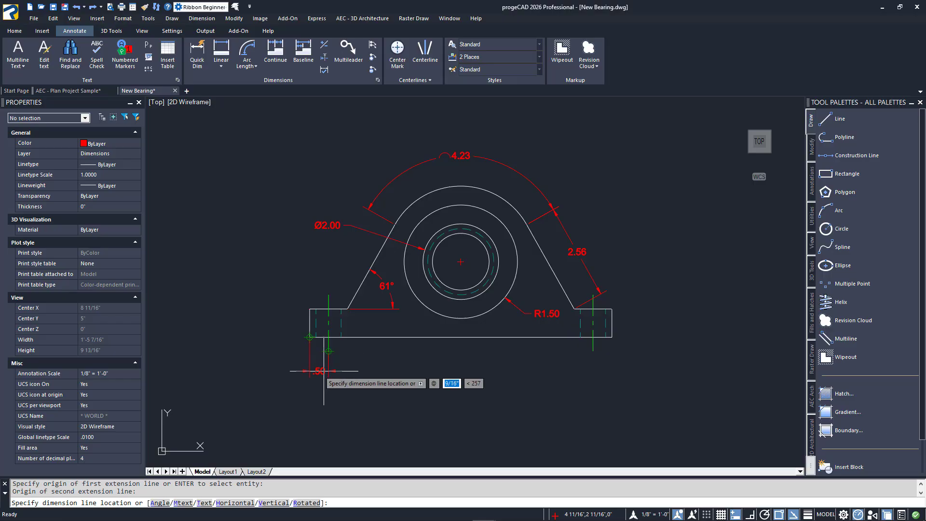
click(323, 371)
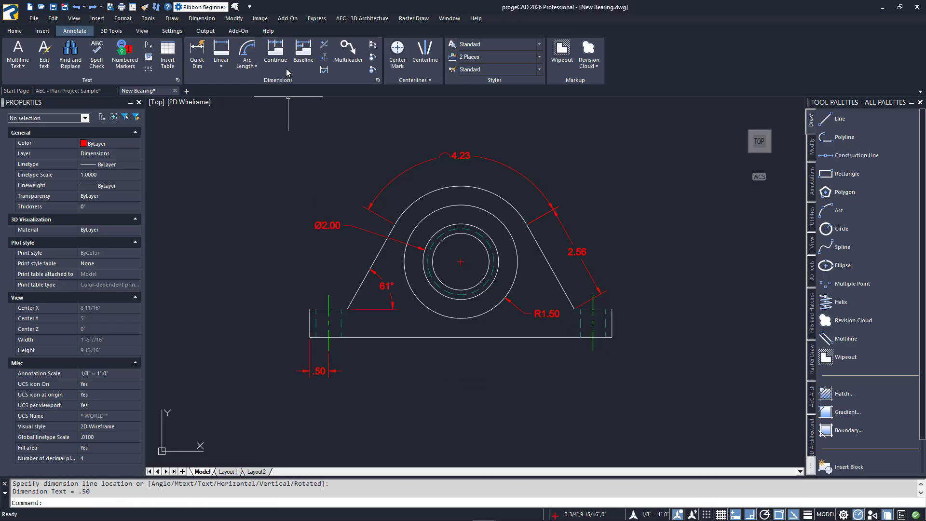
click(282, 59)
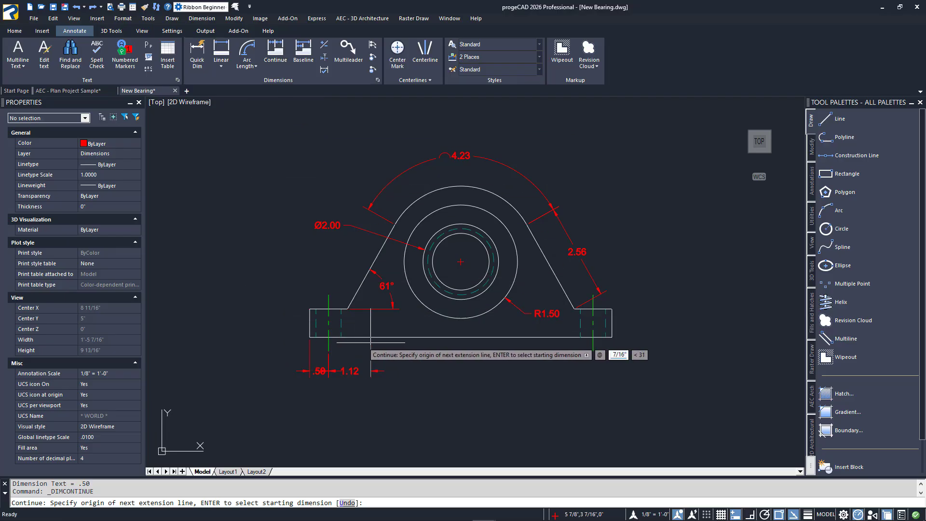
click(447, 317)
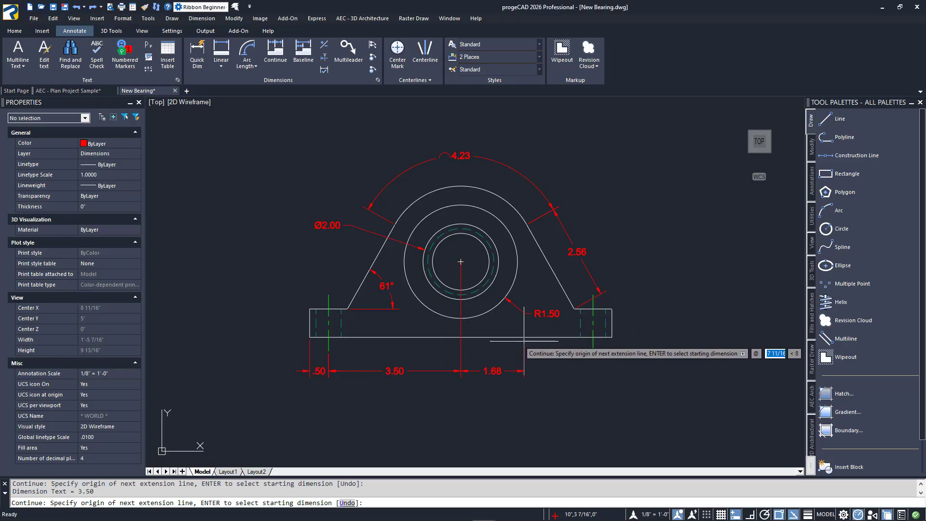
click(589, 357)
click(612, 337)
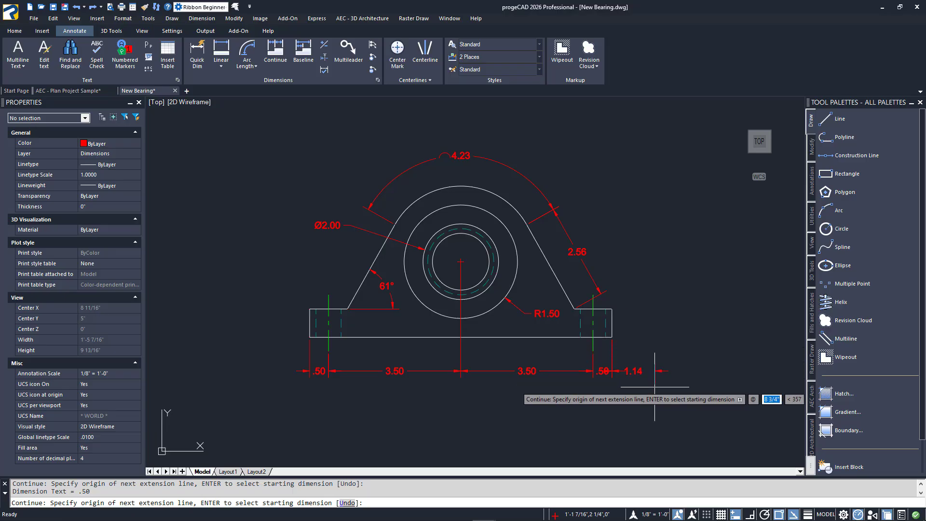
key(Return)
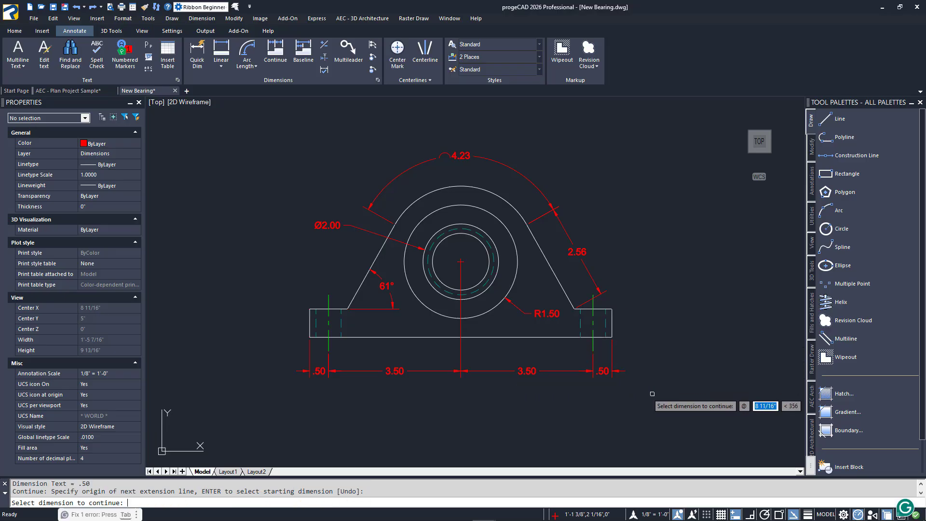
key(Escape)
Step: Erase the four continued dimensions with the E command and a crossing window
text(e)
key(Return)
click(648, 352)
click(253, 379)
key(Return)
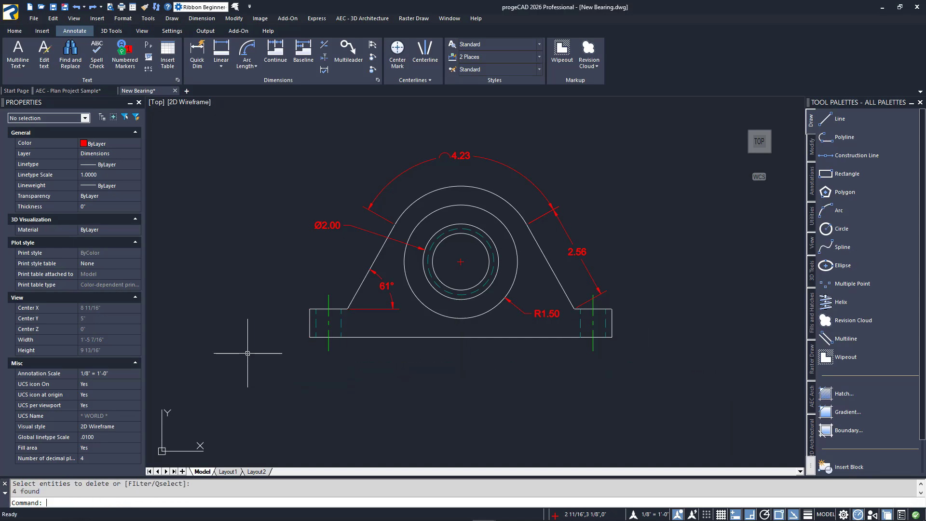
Step: Draw a .50 linear dimension from the base's left corner to the left centerline
click(221, 51)
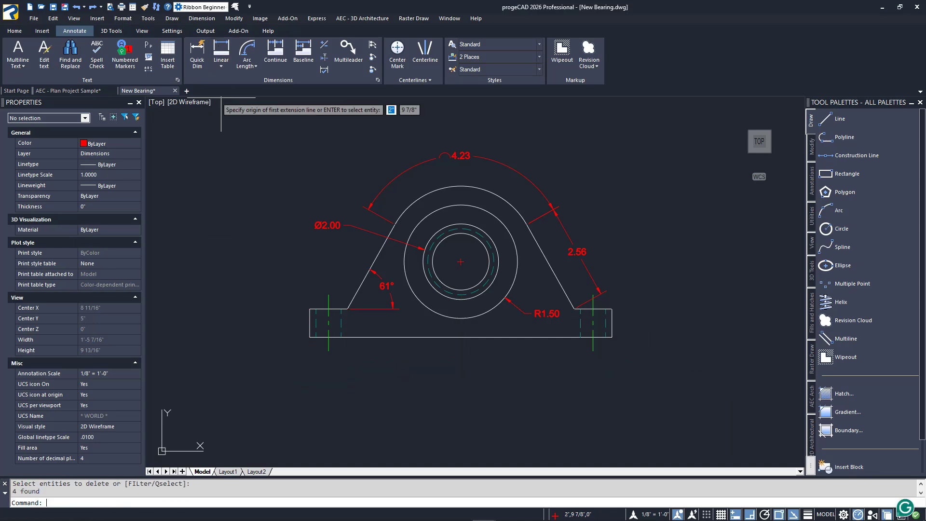
click(310, 338)
click(329, 351)
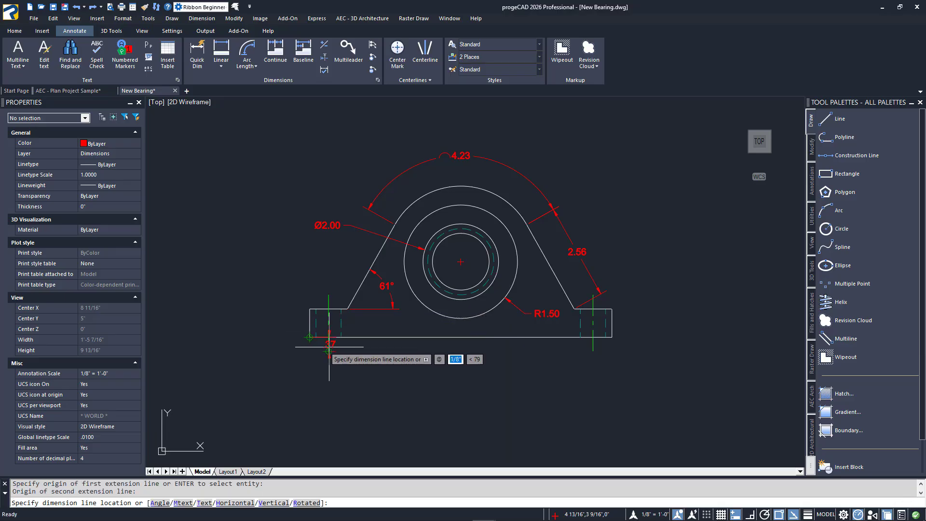
click(313, 367)
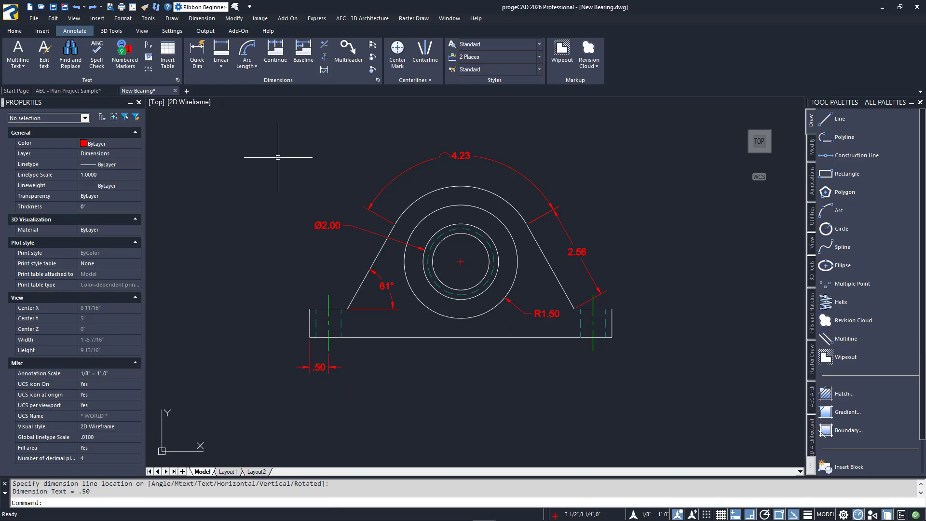
Step: Add baseline dimensions of 4.00, 7.50 and 8.00 to the circle centre, right centerline and corner
click(303, 51)
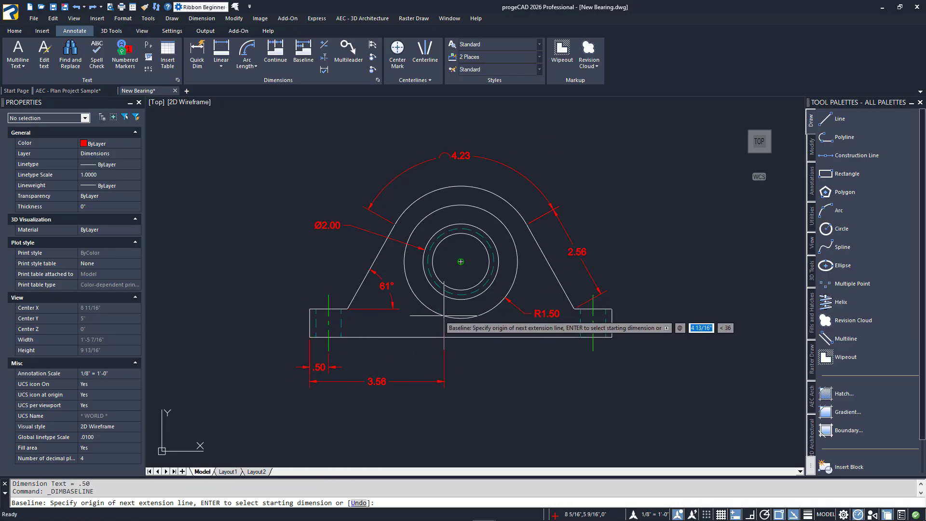
click(460, 317)
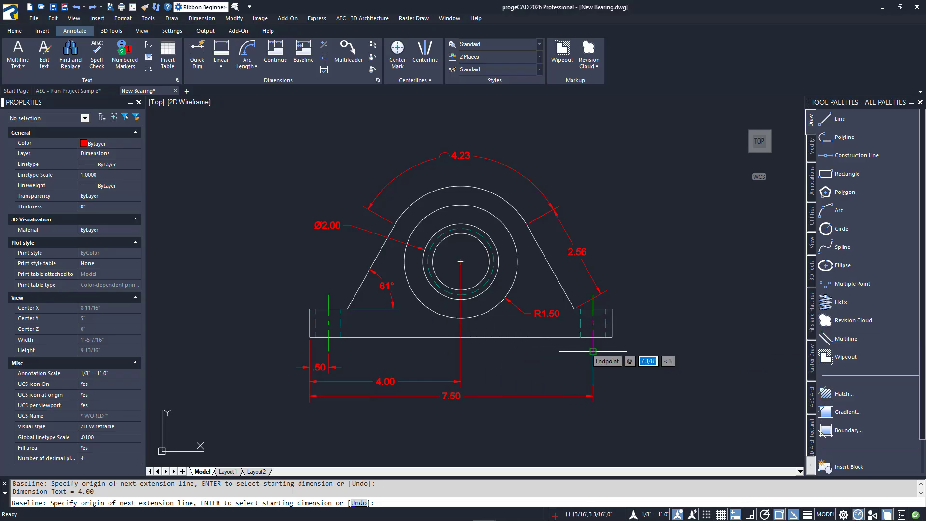
click(592, 351)
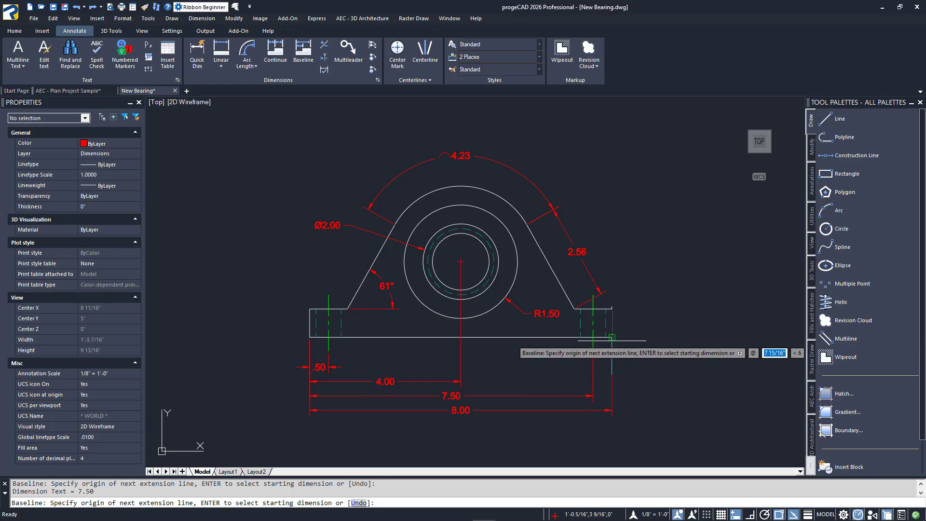
click(611, 337)
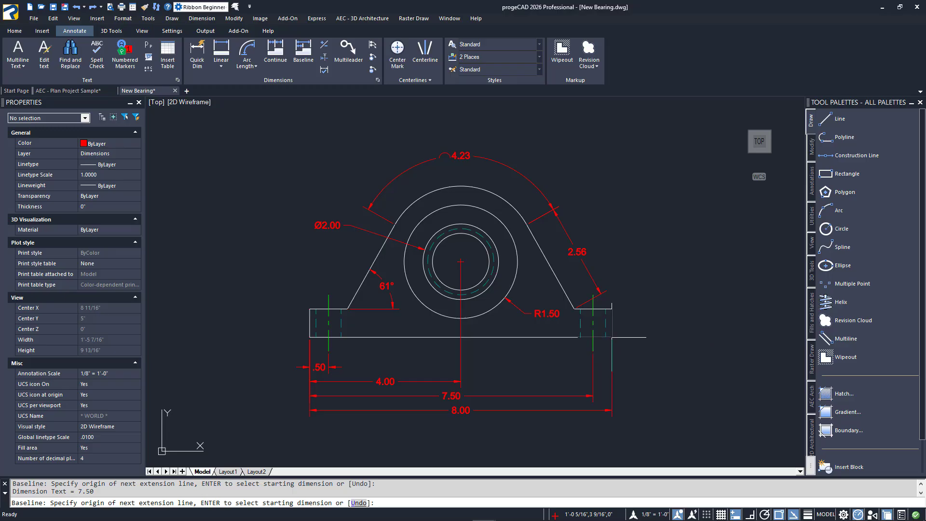
key(Return)
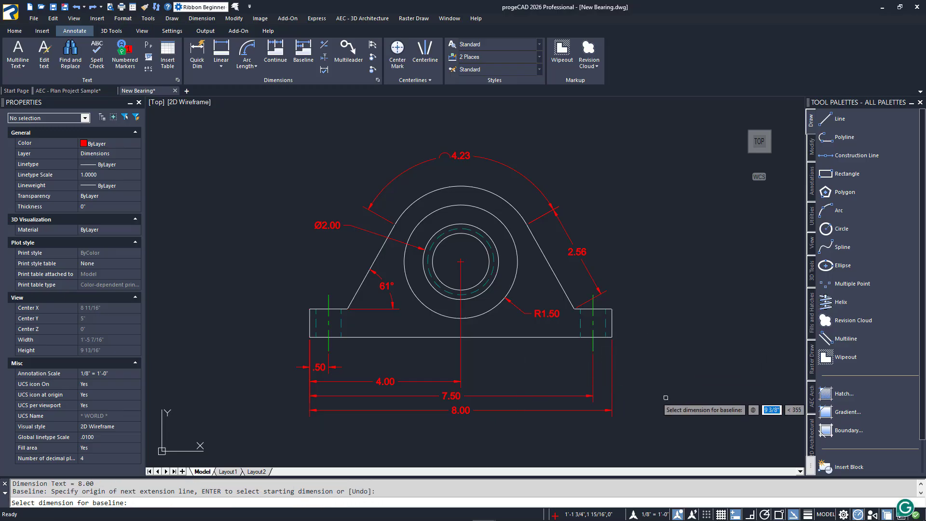
key(Return)
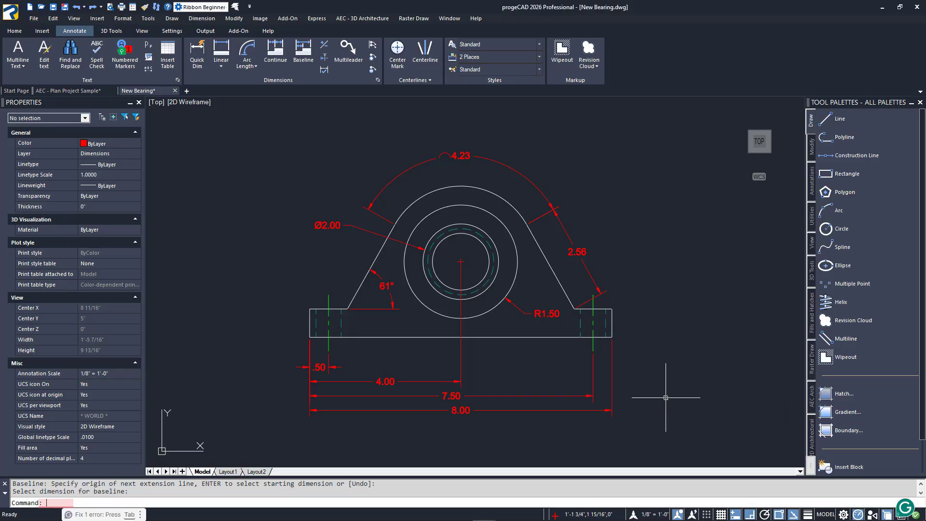
Step: Erase the four baseline dimensions with a selection window
key(Return)
click(650, 369)
click(221, 455)
key(Return)
Step: Erase the 4.23 arc length dimension and the Ø2.00 diameter dimension
key(Return)
click(478, 139)
click(439, 163)
key(Return)
key(Return)
click(354, 230)
Step: Erase the angular dimension, the R1.50 radius dimension and the 2.56 aligned dimension
key(Return)
text(e)
key(Return)
click(384, 285)
click(536, 313)
key(Return)
key(Return)
click(585, 251)
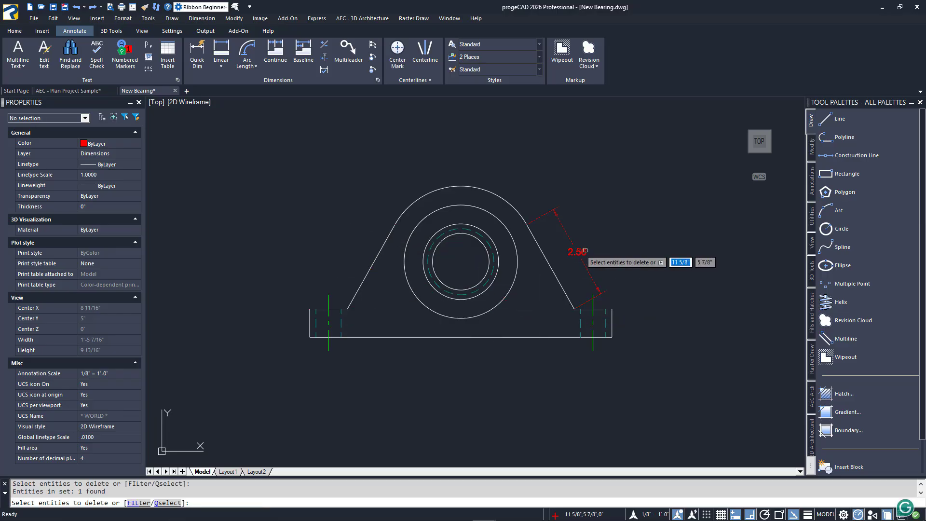
key(Return)
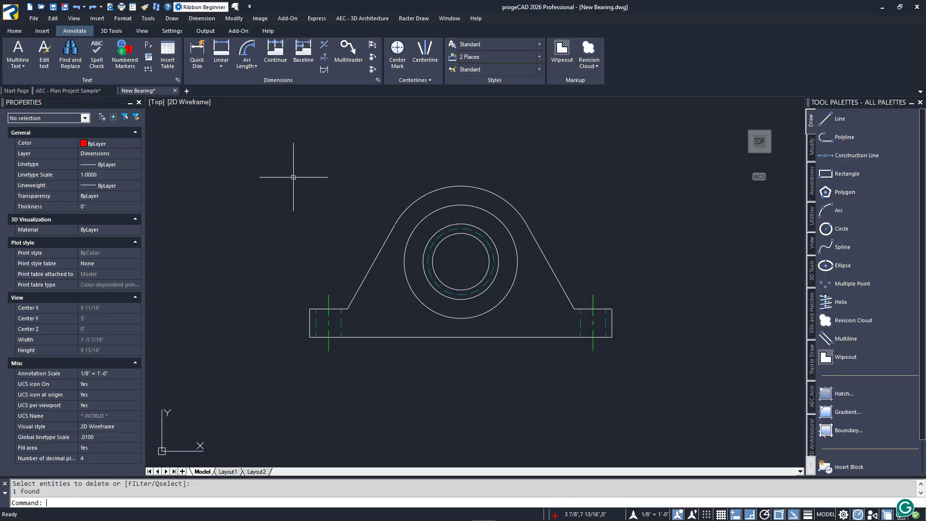
click(196, 52)
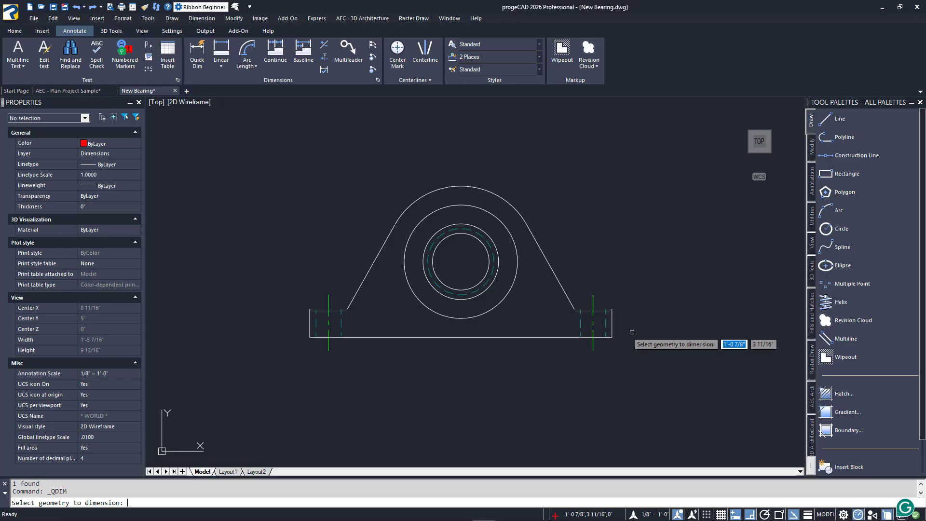
Step: Quick-dimension the base and outer circle as a continuous row (.17, .33, 3.17, 3.17) below the base
click(632, 332)
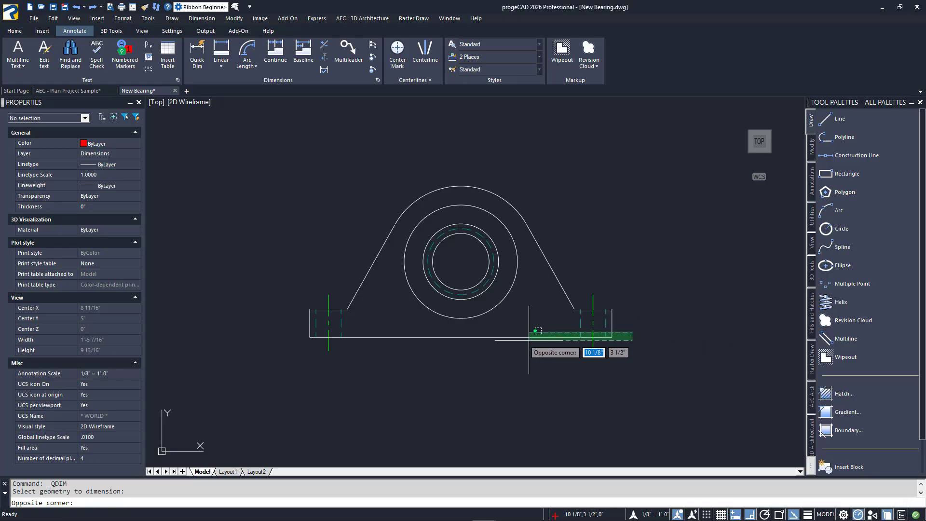
click(290, 359)
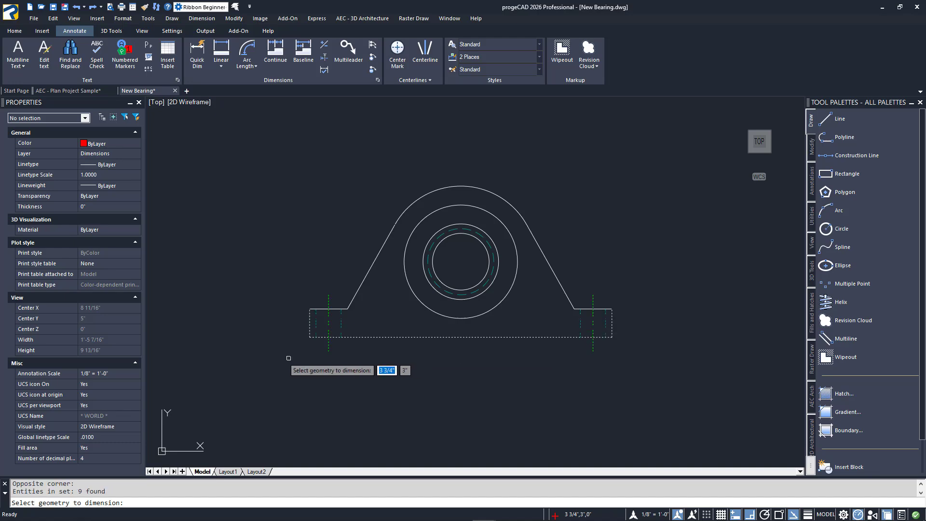
click(450, 318)
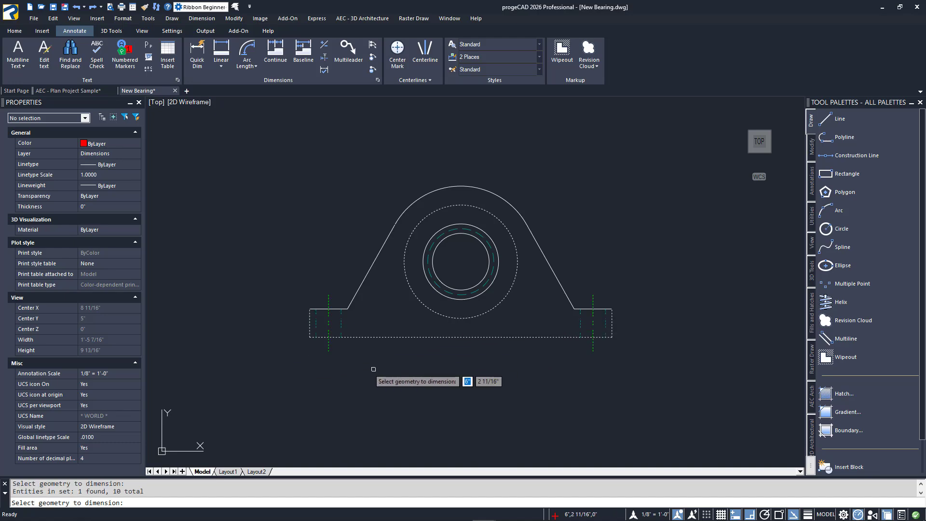
key(Return)
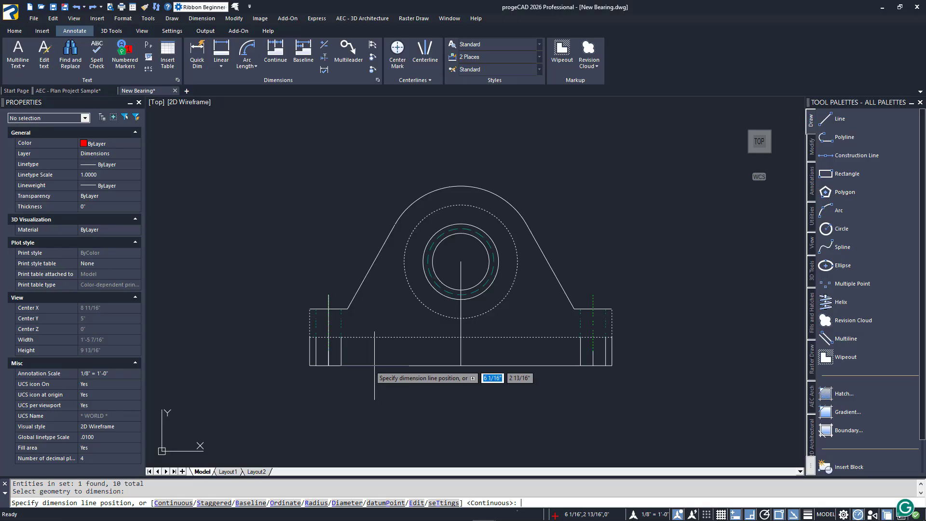
click(376, 372)
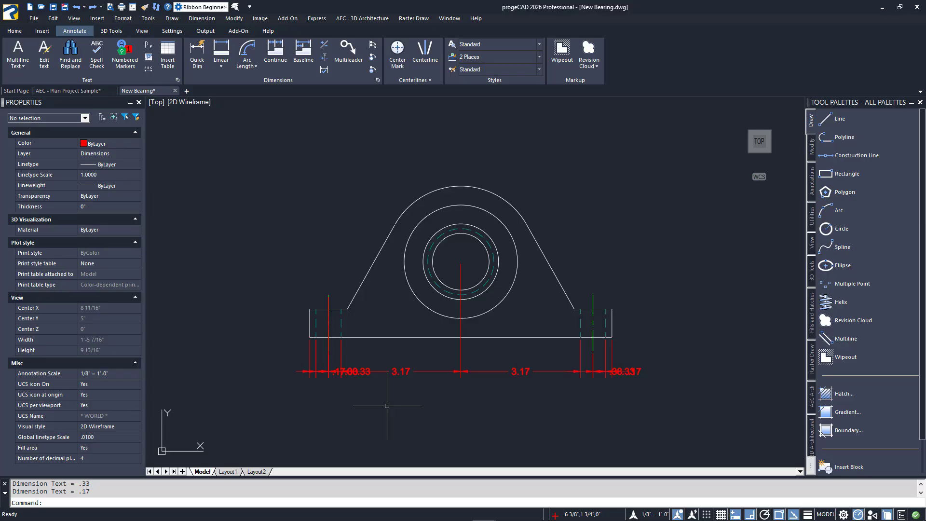
key(Escape)
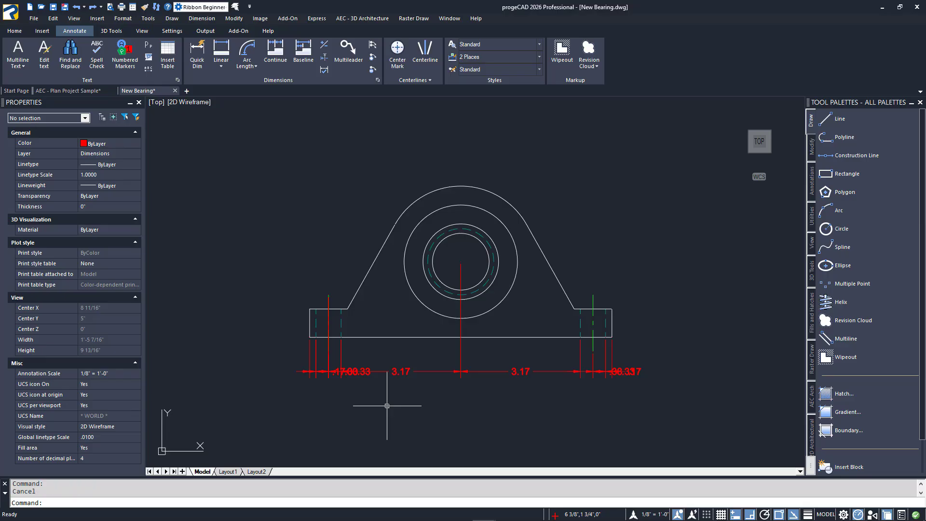
Step: Quick-dimension the base, left slanted edge and top arc as a vertical .75, 1.25, .98 column
click(197, 53)
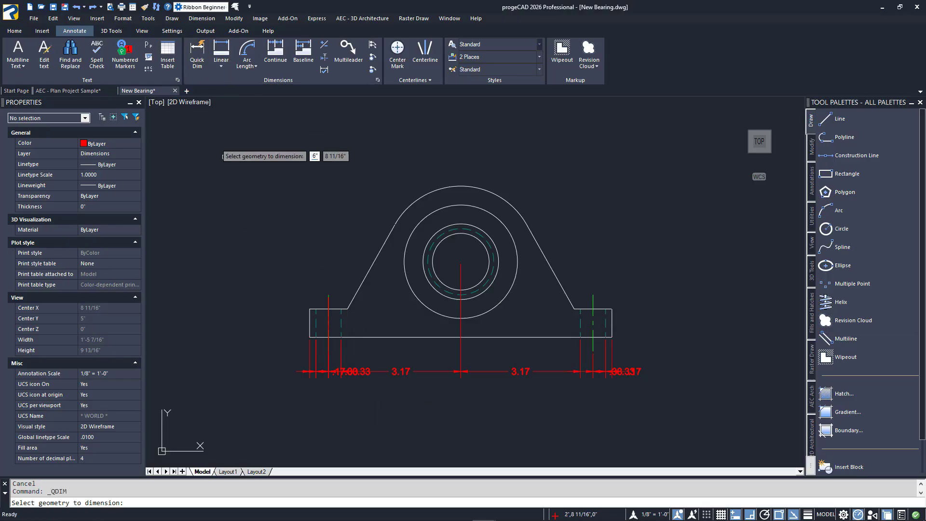
click(310, 324)
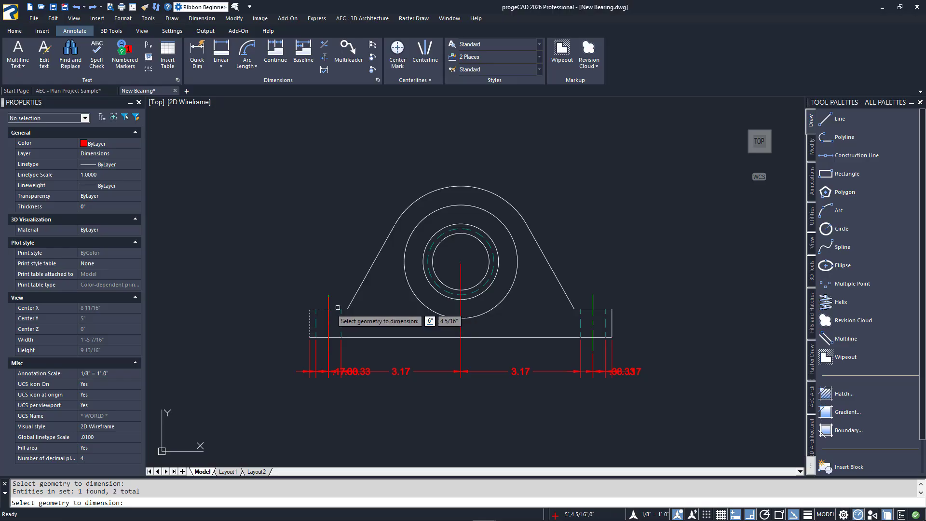
click(352, 297)
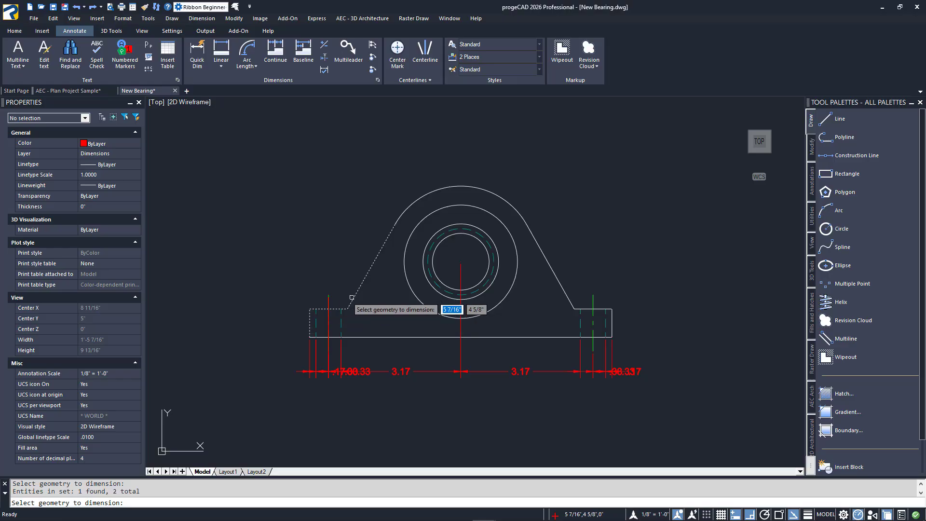
click(423, 193)
key(Return)
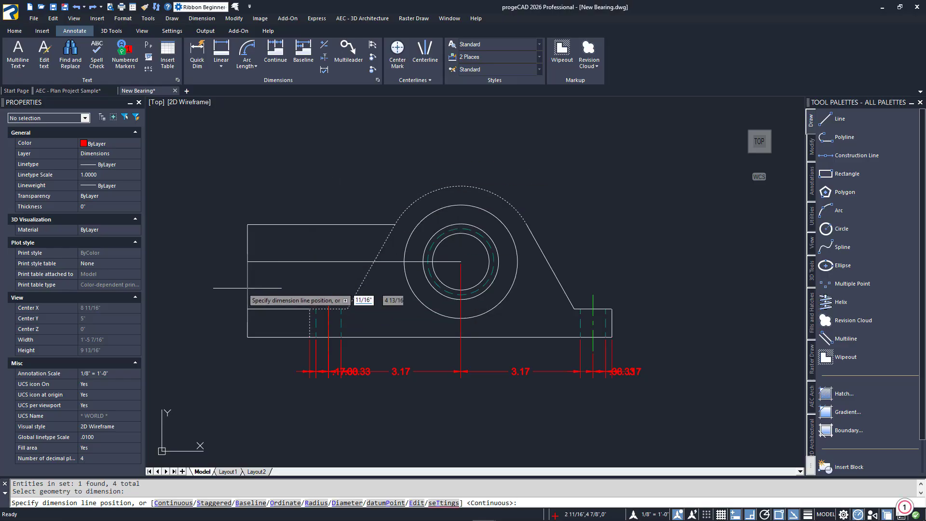
click(249, 286)
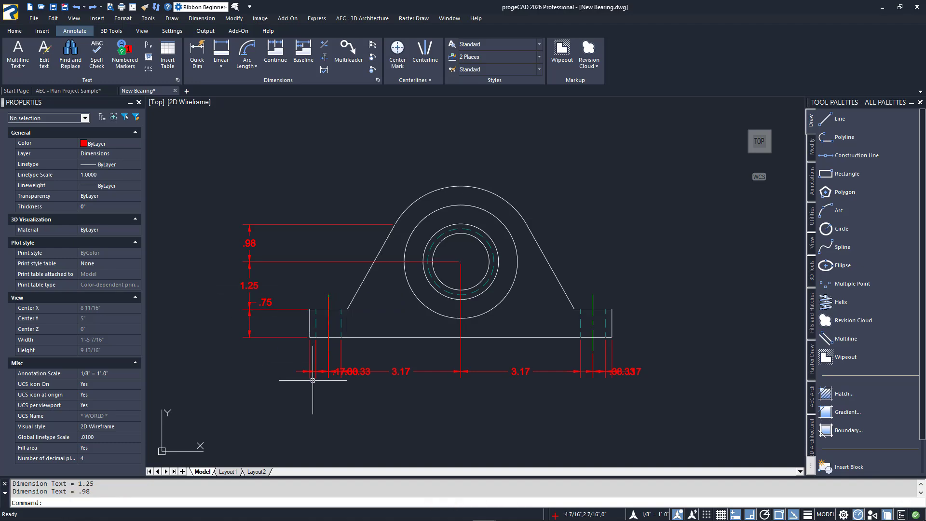